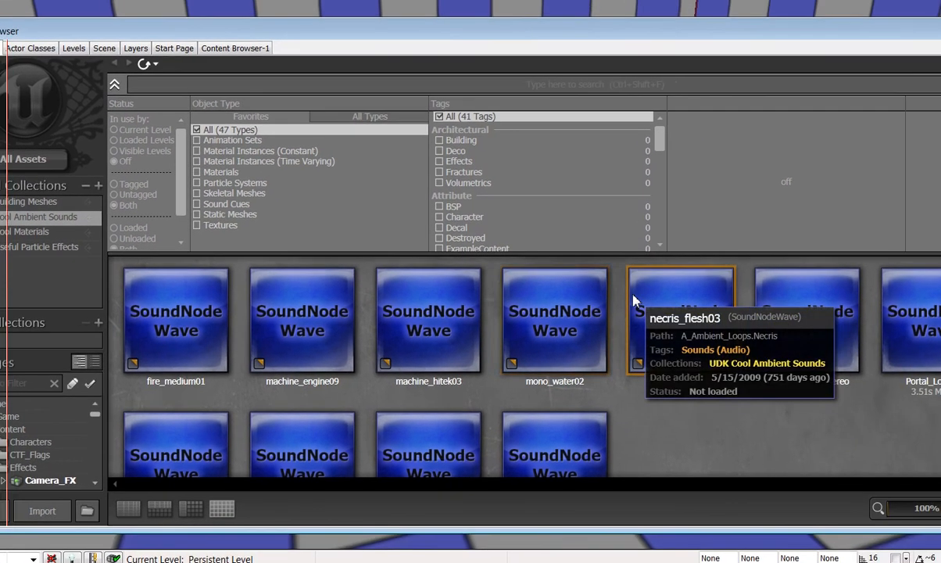
- Choose the mesh ASE file and the red lightning TGA file from the Lightning folder for import
{"action": "mouse_move", "coordinate": [613, 315]}
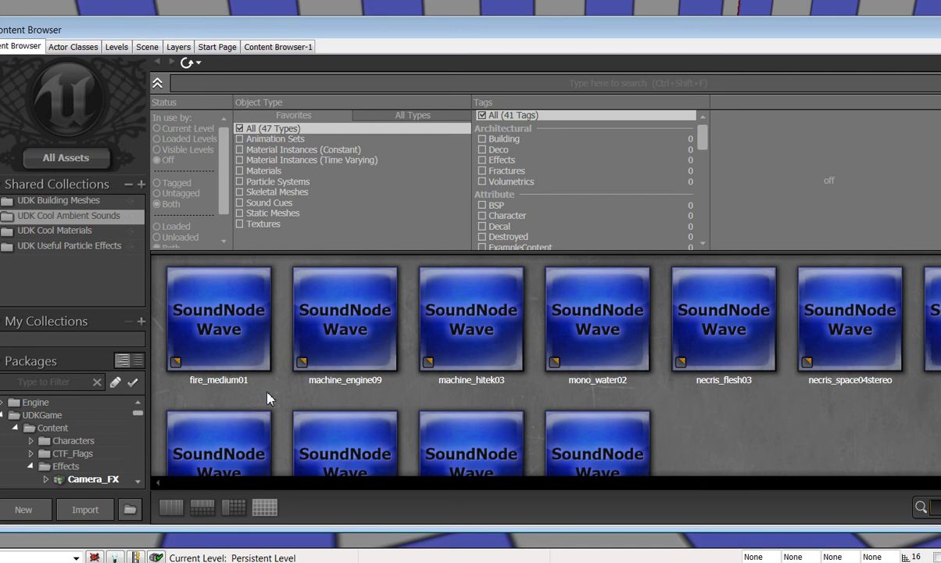
{"action": "left_click", "coordinate": [86, 509]}
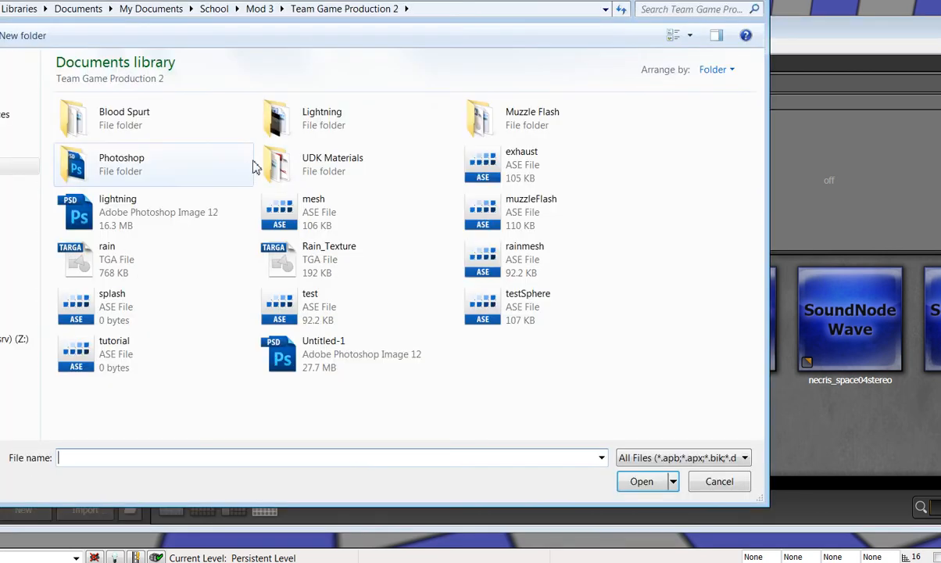
{"action": "double_click", "coordinate": [331, 119]}
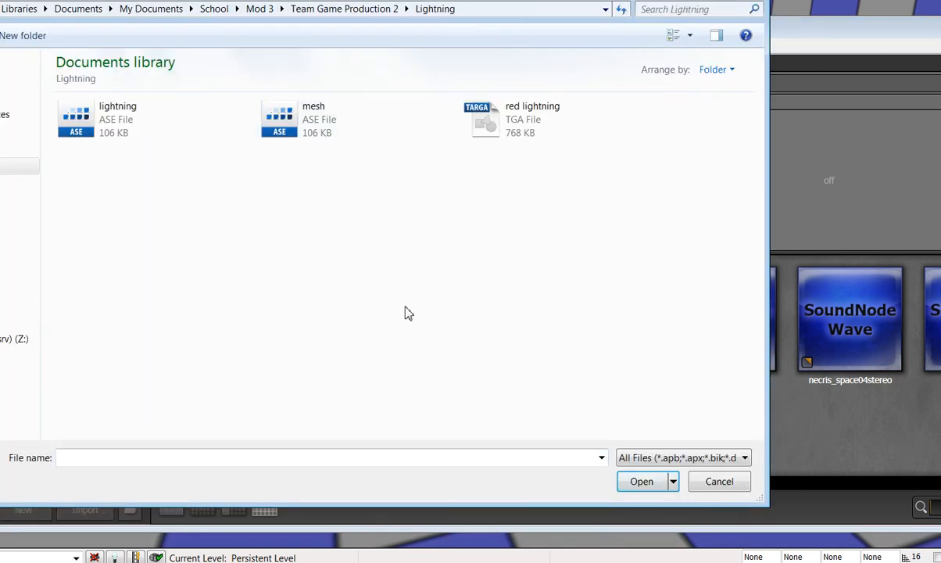
{"action": "left_click", "coordinate": [520, 130]}
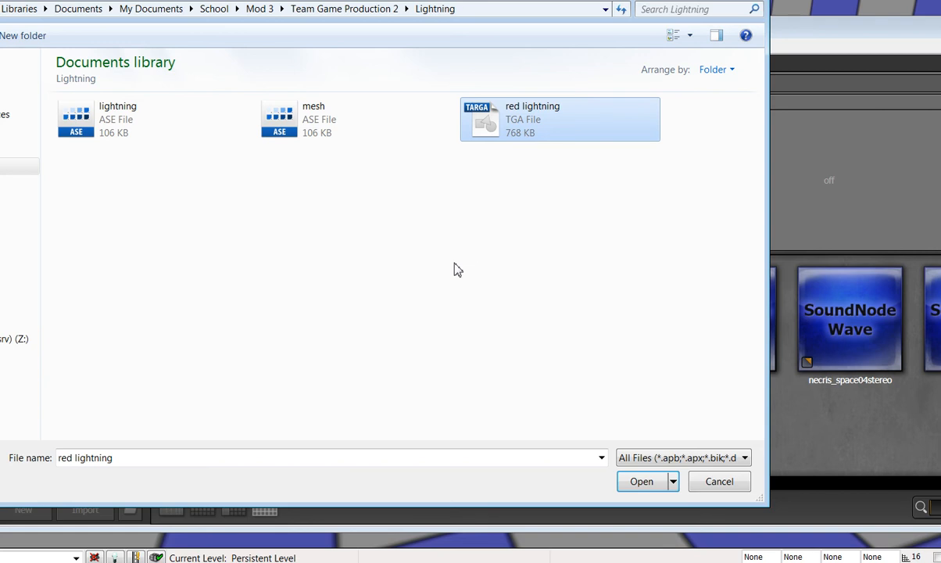
{"action": "left_click", "coordinate": [297, 113], "text": "ctrl"}
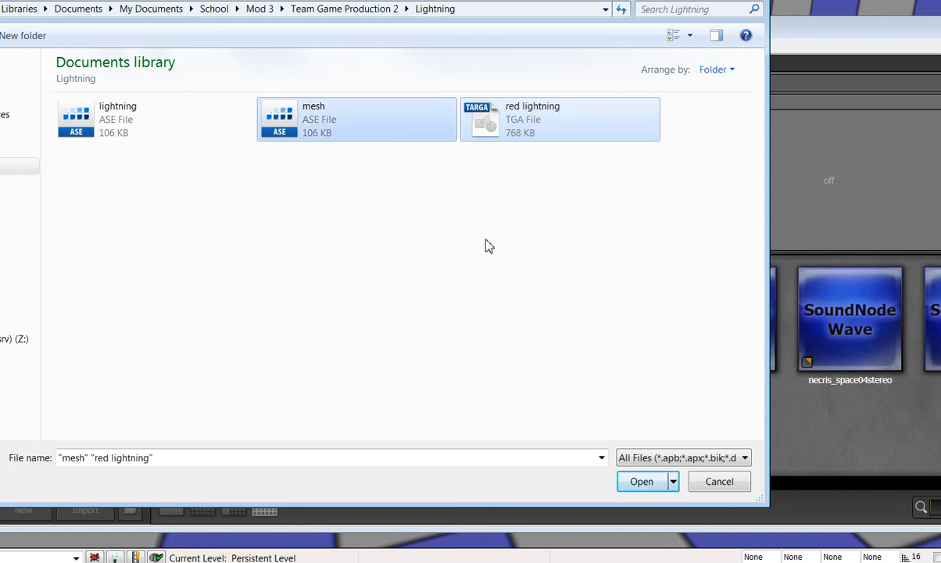
{"action": "left_click", "coordinate": [643, 481]}
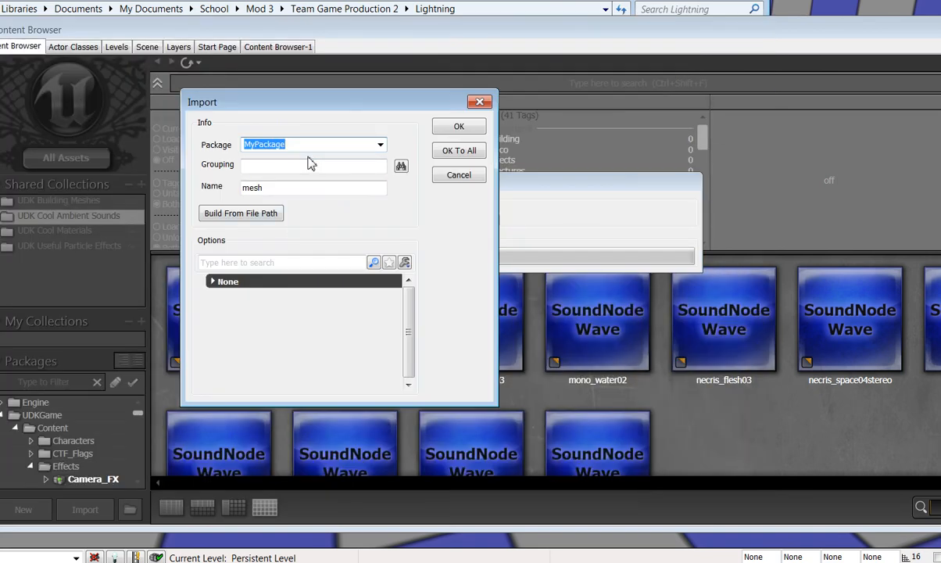
- Import both files into a package called Lightning, keeping the name mesh and naming the texture redlightning
{"action": "type", "text": "Lightning"}
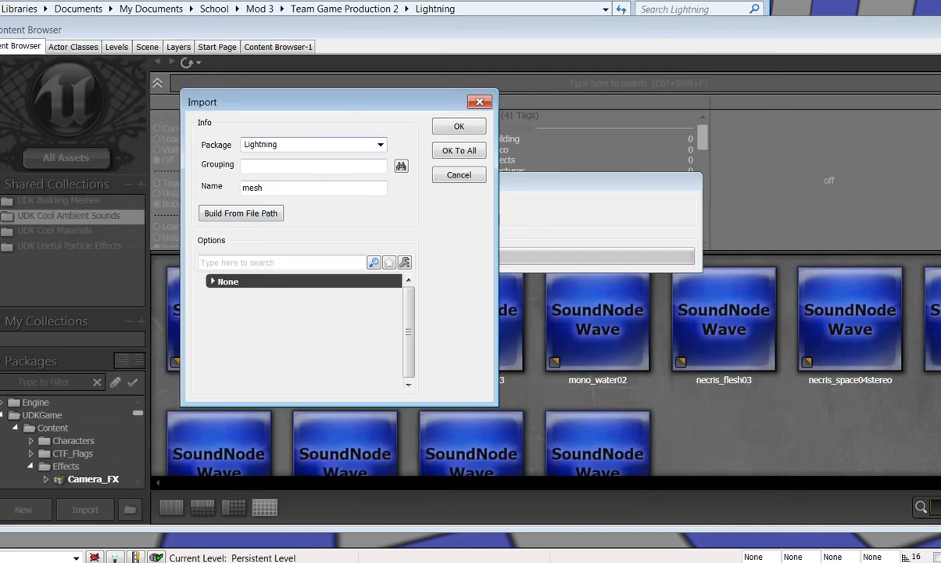
{"action": "left_click", "coordinate": [461, 126]}
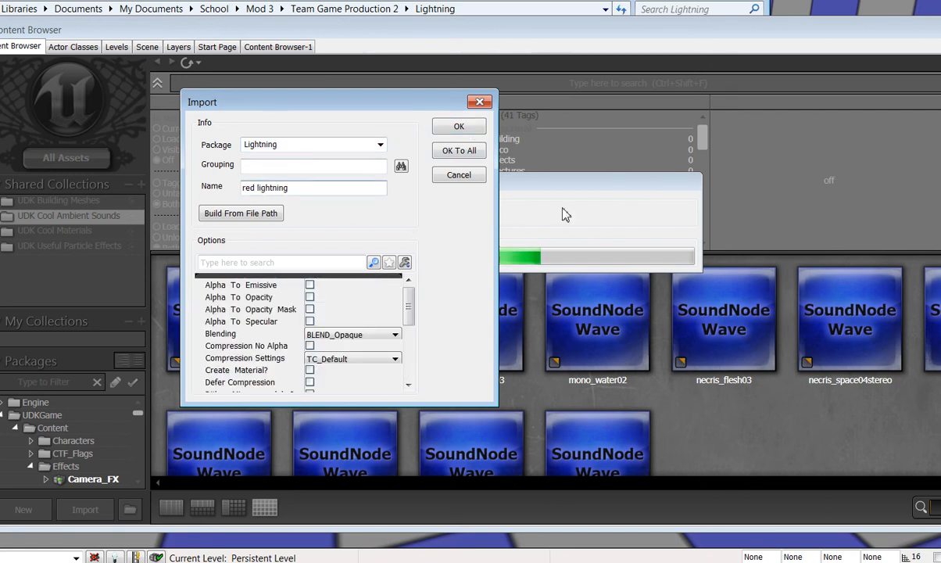
{"action": "key", "text": "BackSpace"}
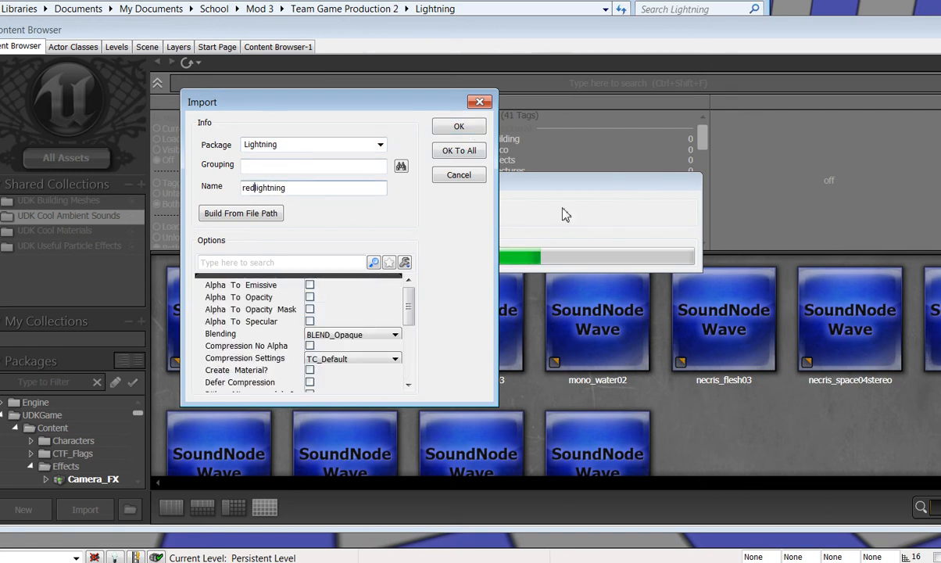
{"action": "left_click", "coordinate": [460, 127]}
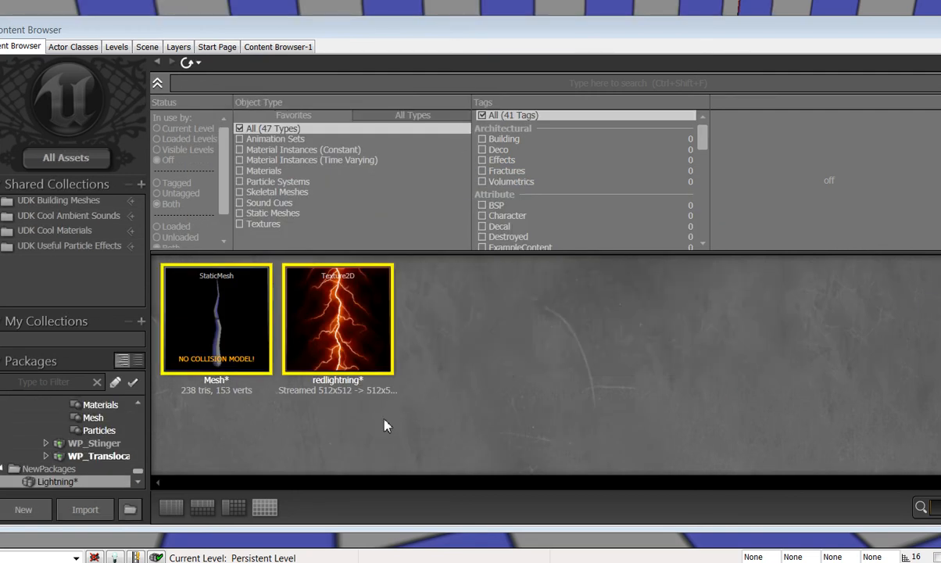
- Create a new material called redlightning_Mat in the Lightning package from the redlightning texture
{"action": "left_click", "coordinate": [312, 311]}
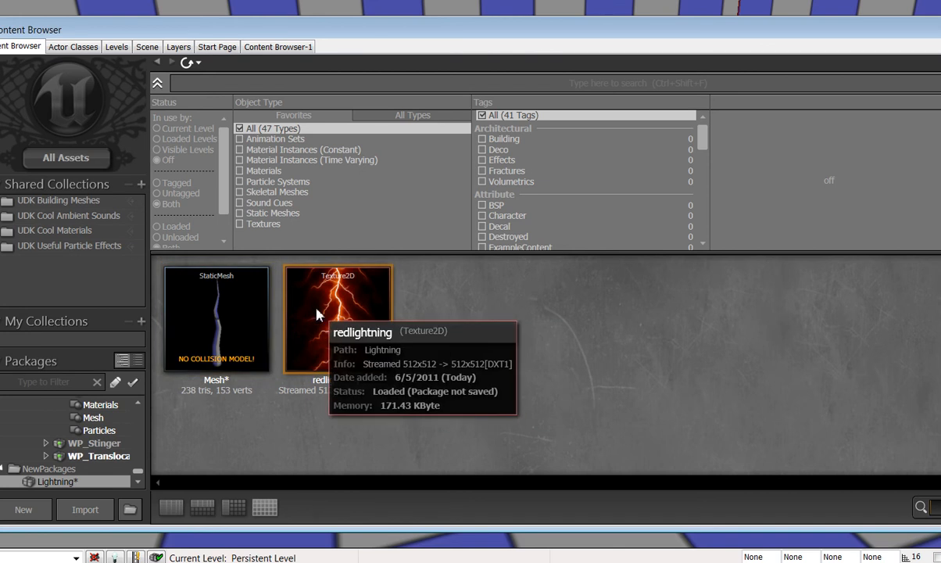
{"action": "left_click", "coordinate": [317, 314]}
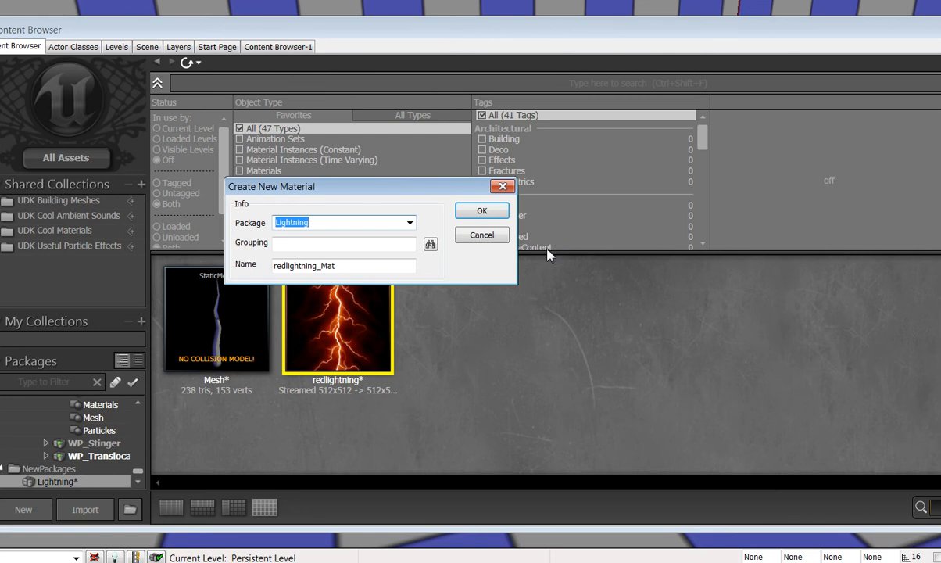
{"action": "left_click", "coordinate": [490, 211]}
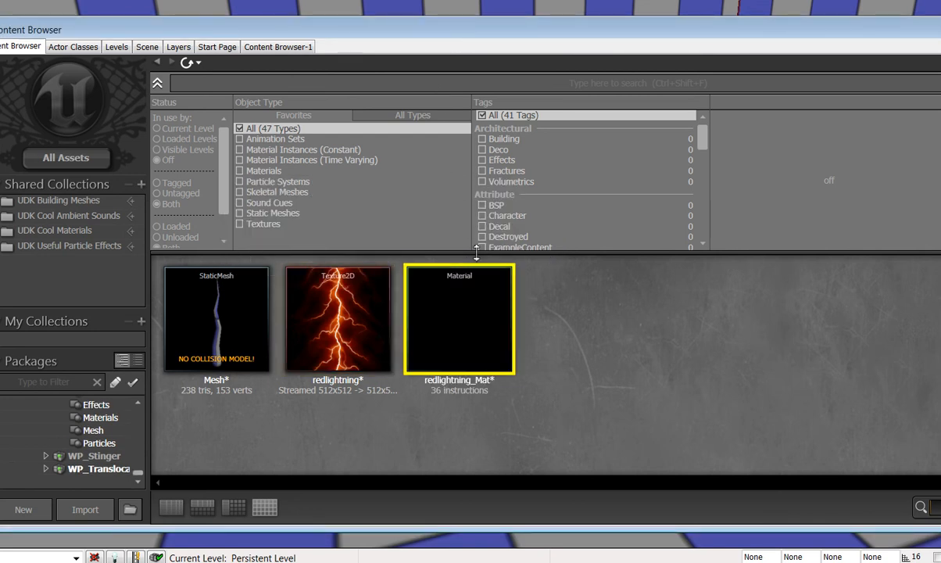
- Open redlightning_Mat for editing and separate its overlapping Texture Sample and PreviewMaterial nodes
{"action": "double_click", "coordinate": [463, 319]}
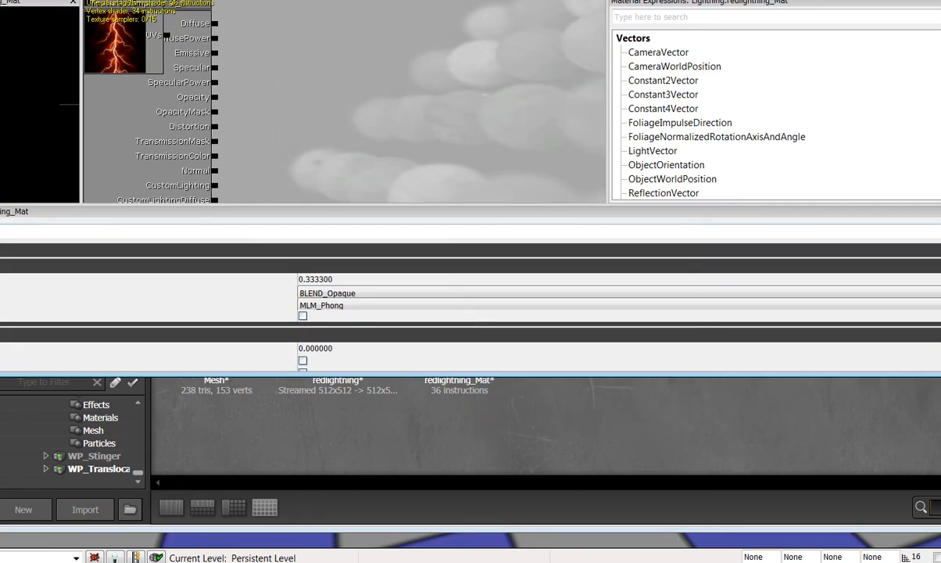
{"action": "left_click_drag", "start_coordinate": [391, 0], "coordinate": [455, 34]}
{"action": "mouse_move", "coordinate": [364, 182]}
{"action": "left_mouse_down"}
{"action": "mouse_move", "coordinate": [363, 200]}
{"action": "mouse_move", "coordinate": [380, 179]}
{"action": "left_mouse_up"}
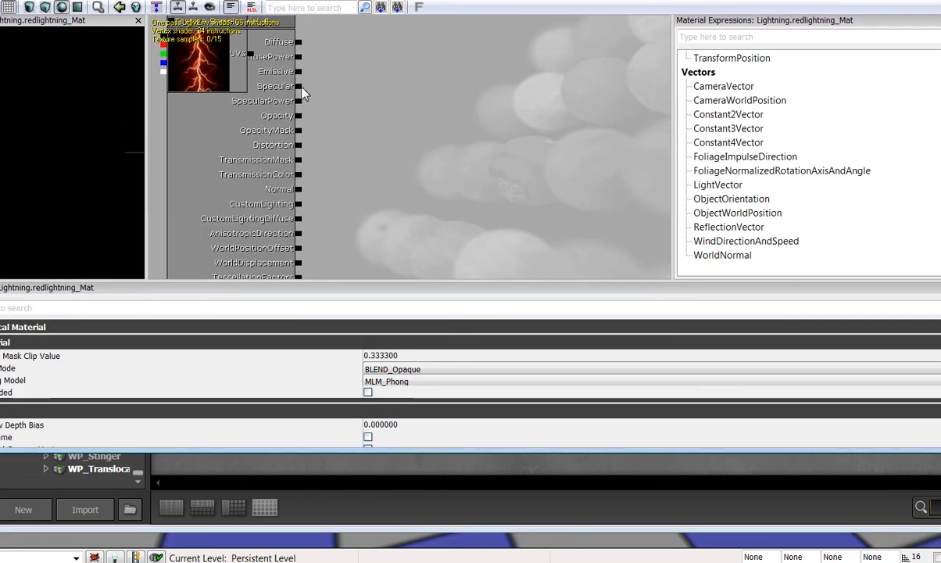
{"action": "left_click_drag", "start_coordinate": [218, 84], "coordinate": [555, 150]}
{"action": "left_click", "coordinate": [239, 118]}
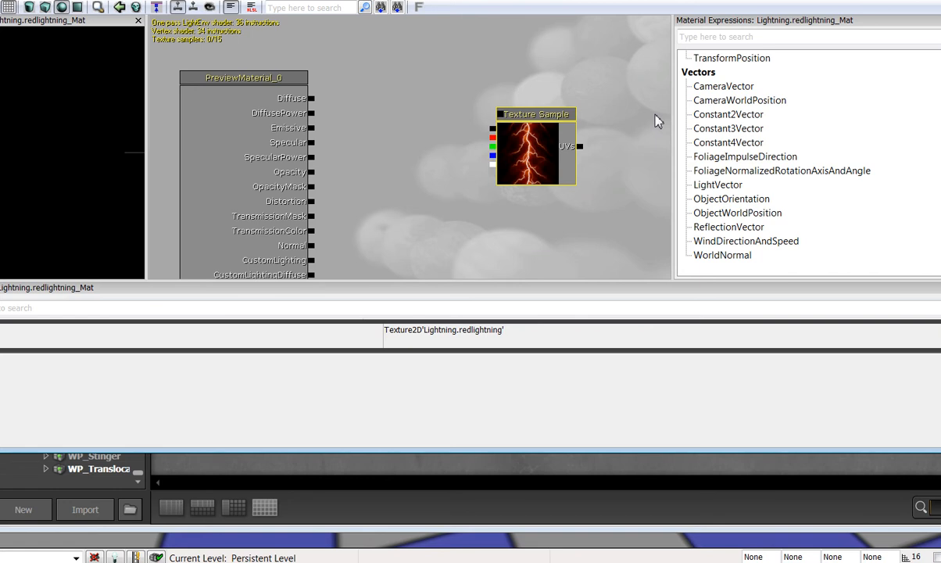
- Find the VertexColor expression and add it to the material graph below the Texture Sample
{"action": "left_click", "coordinate": [741, 39]}
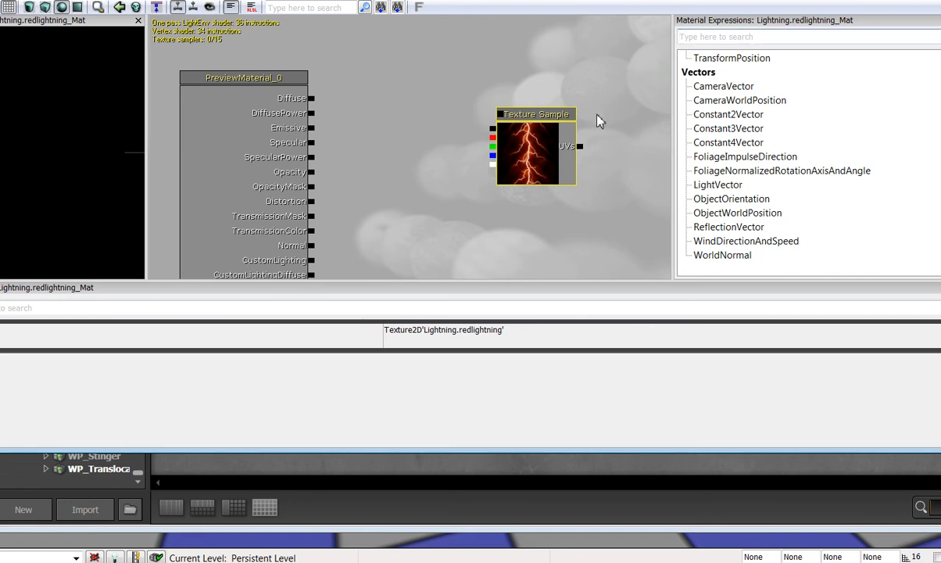
{"action": "type", "text": "vec"}
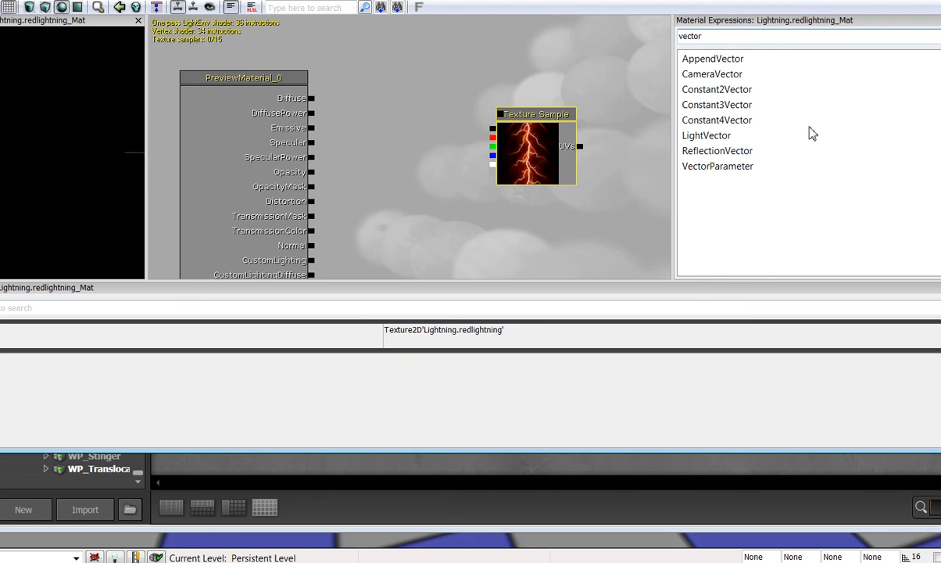
{"action": "key", "text": "BackSpace"}
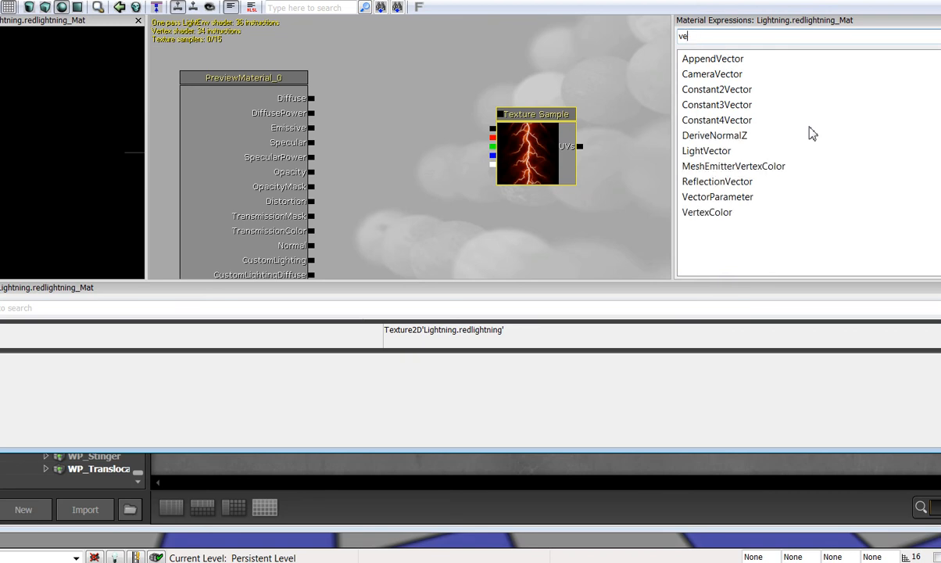
{"action": "left_click_drag", "start_coordinate": [708, 214], "coordinate": [576, 249]}
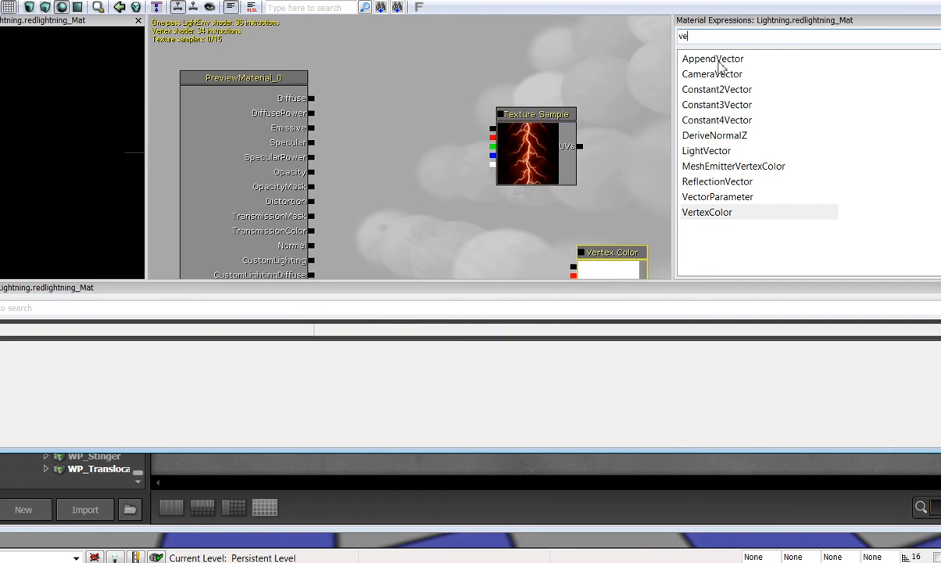
- Add a Multiply expression to the graph between the material node and the Vertex Color node
{"action": "key", "text": "BackSpace"}
{"action": "key", "text": "BackSpace"}
{"action": "type", "text": "m"}
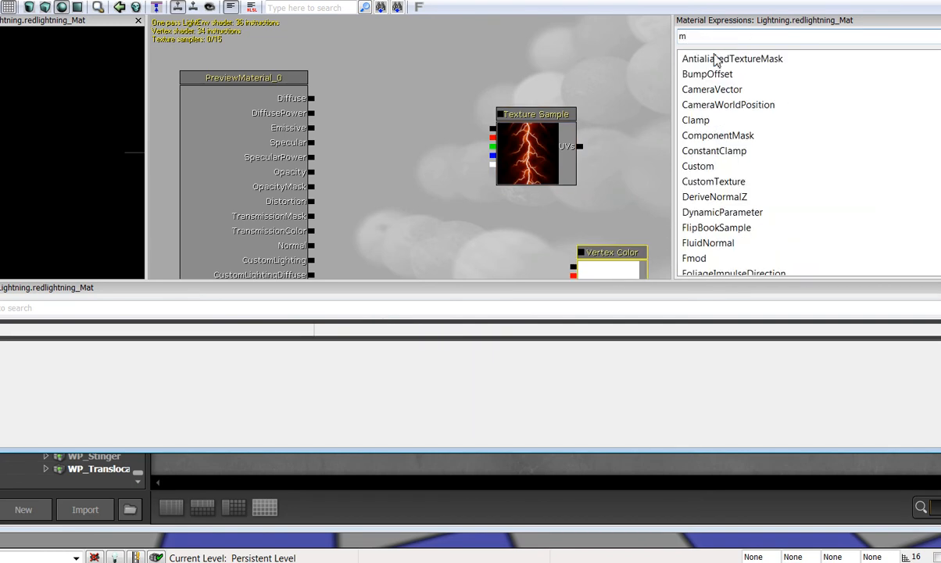
{"action": "type", "text": "u"}
{"action": "left_click_drag", "start_coordinate": [707, 61], "coordinate": [399, 210]}
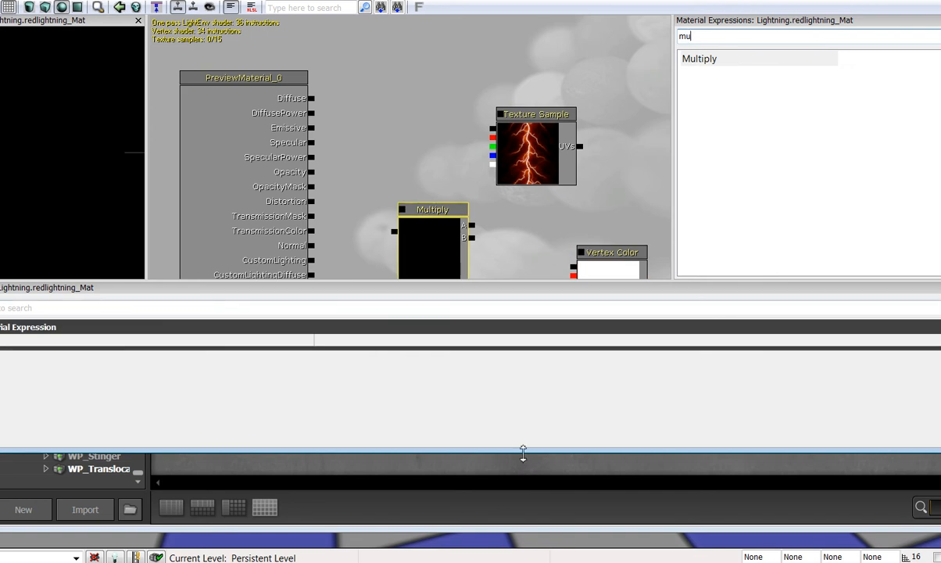
- Wire Texture Sample to Multiply A, Vertex Color to B and Multiply to Emissive, and the texture's red channel to Opacity
{"action": "left_click", "coordinate": [602, 266]}
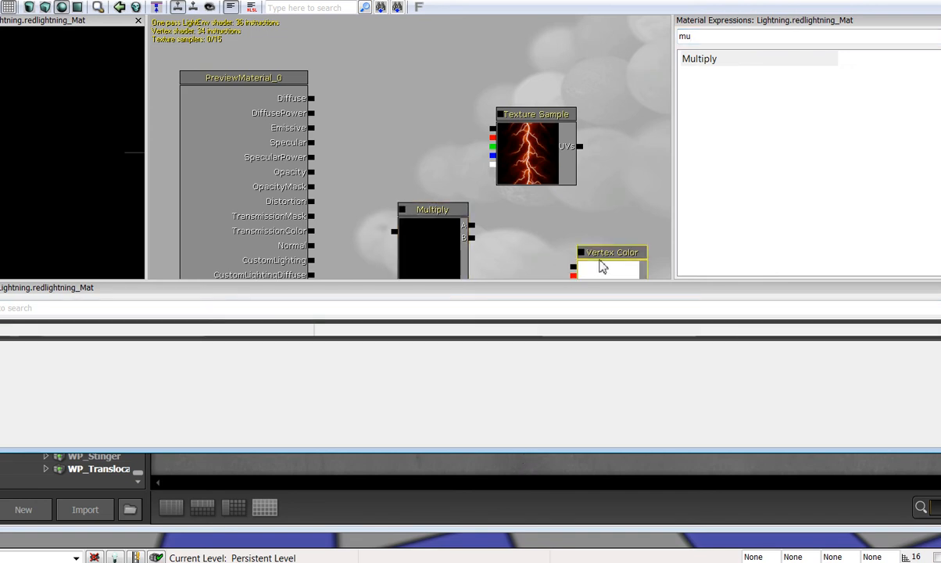
{"action": "left_click_drag", "start_coordinate": [601, 267], "coordinate": [472, 238]}
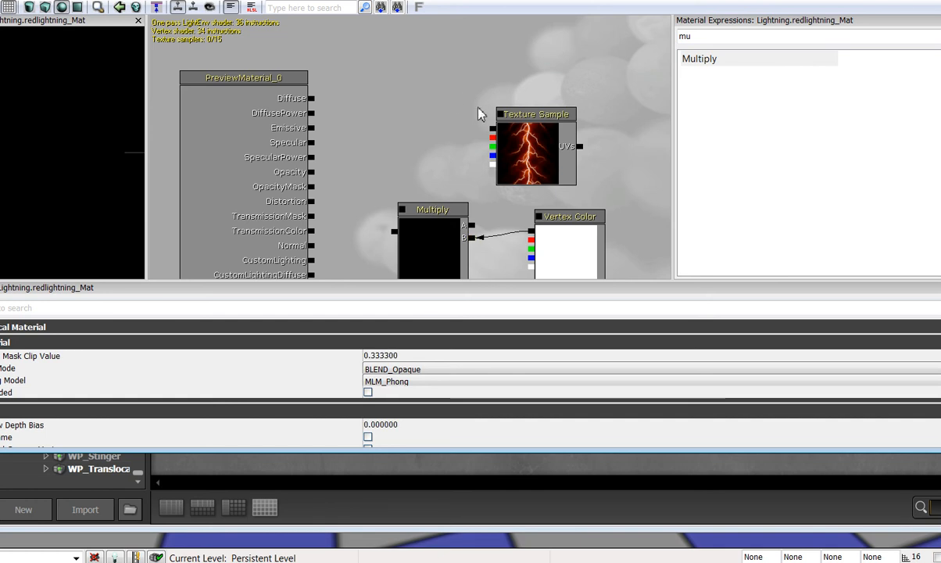
{"action": "left_click_drag", "start_coordinate": [492, 131], "coordinate": [472, 225]}
{"action": "left_click_drag", "start_coordinate": [394, 232], "coordinate": [312, 130]}
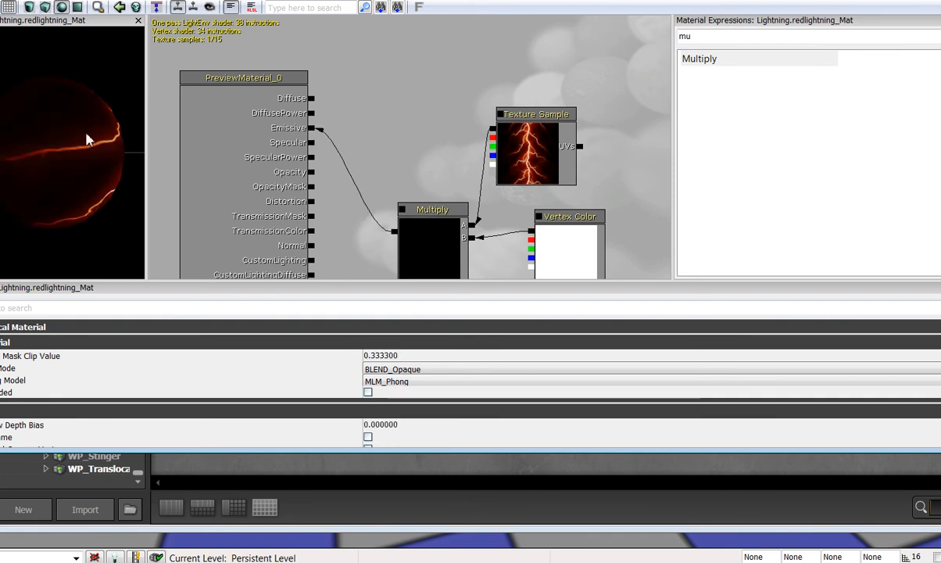
{"action": "left_click_drag", "start_coordinate": [88, 138], "coordinate": [56, 148]}
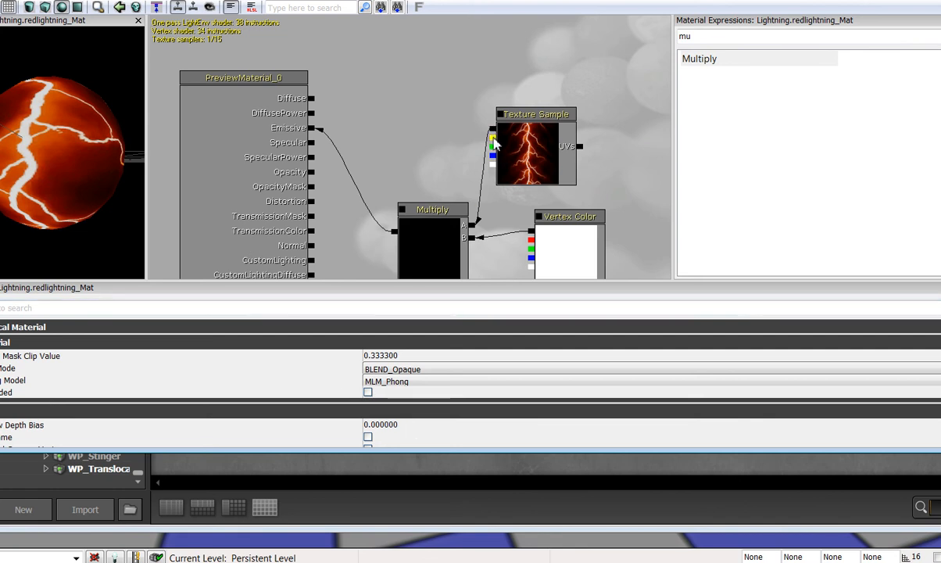
{"action": "left_click_drag", "start_coordinate": [487, 141], "coordinate": [313, 175]}
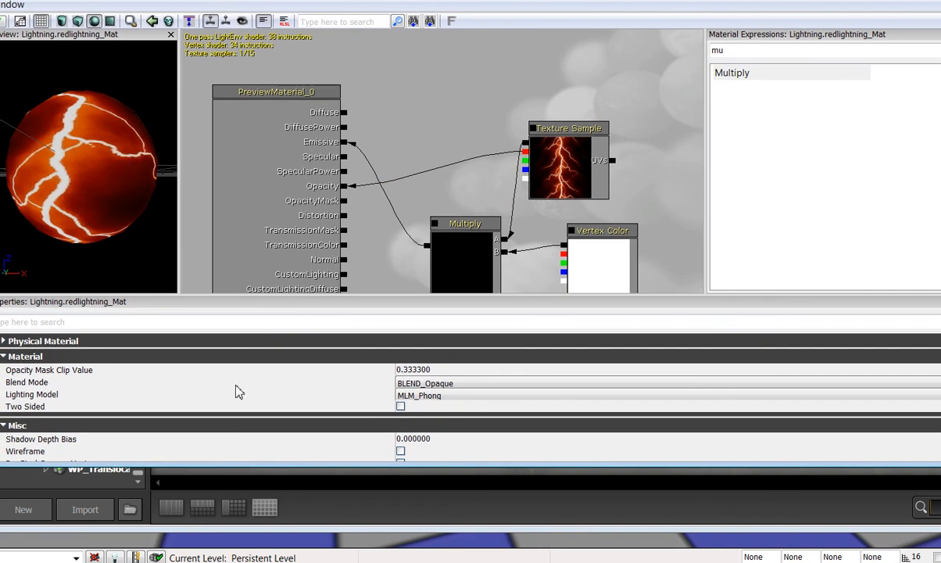
- Set the material's Blend Mode to BLEND_Translucent and turn on Two Sided
{"action": "left_click", "coordinate": [539, 384]}
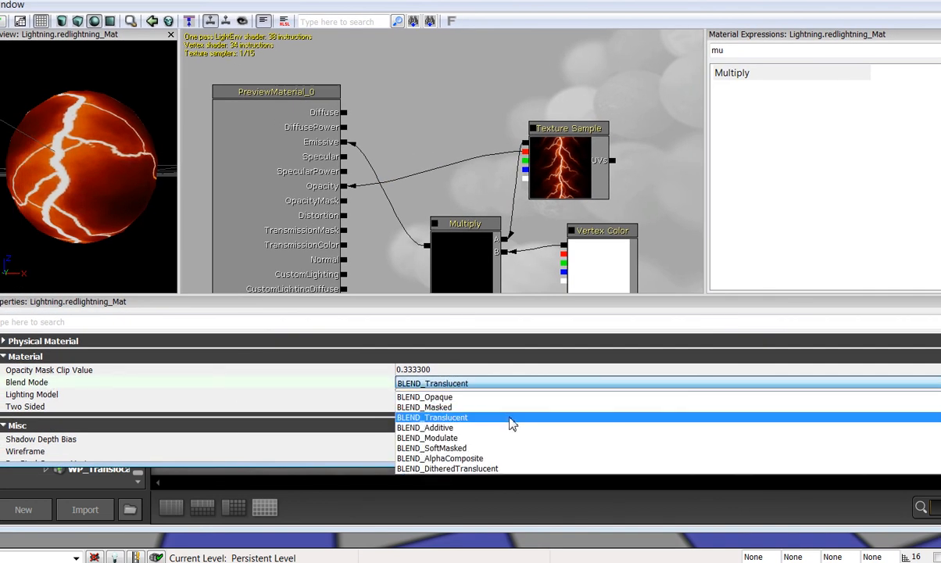
{"action": "left_click", "coordinate": [512, 419]}
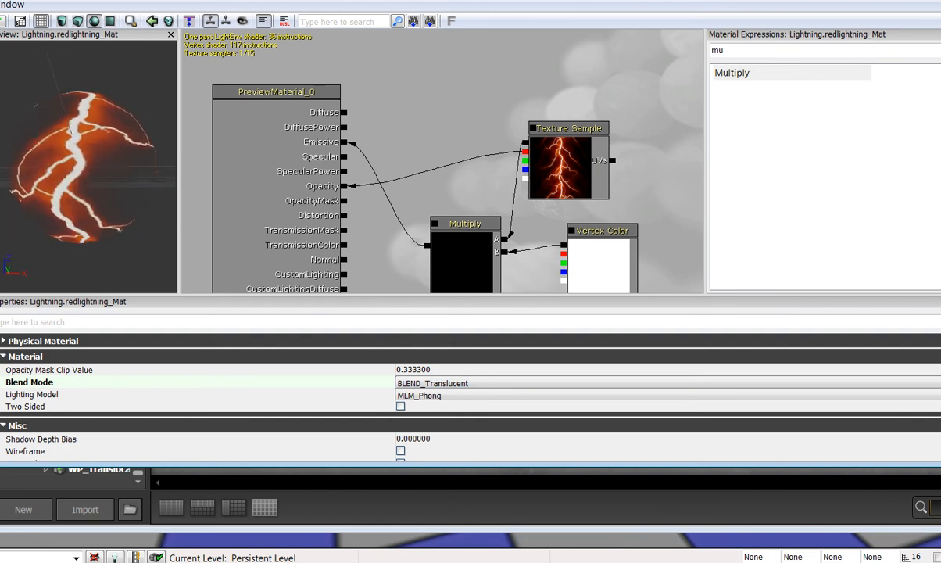
{"action": "left_click", "coordinate": [400, 406]}
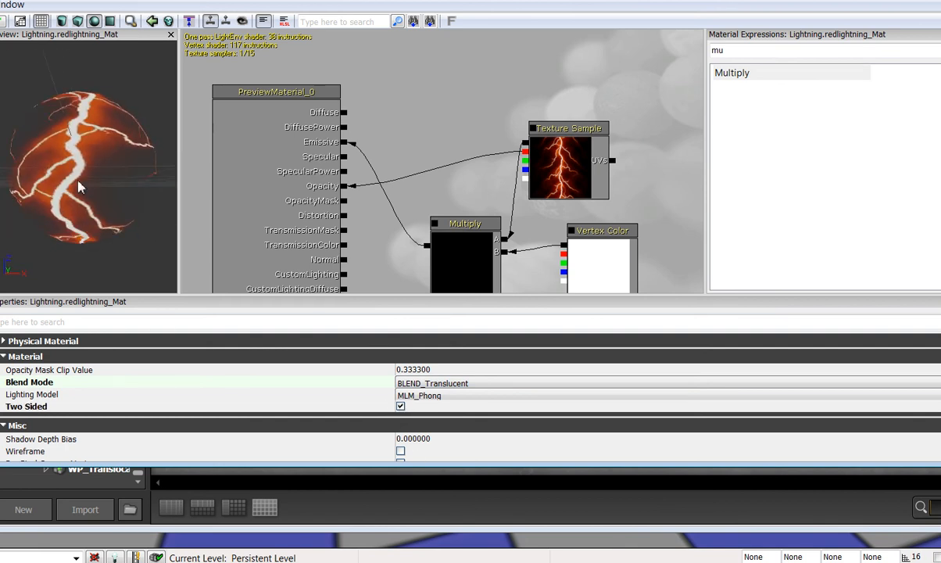
{"action": "mouse_move", "coordinate": [78, 186]}
{"action": "left_mouse_down"}
{"action": "mouse_move", "coordinate": [105, 168]}
{"action": "mouse_move", "coordinate": [81, 173]}
{"action": "left_mouse_up"}
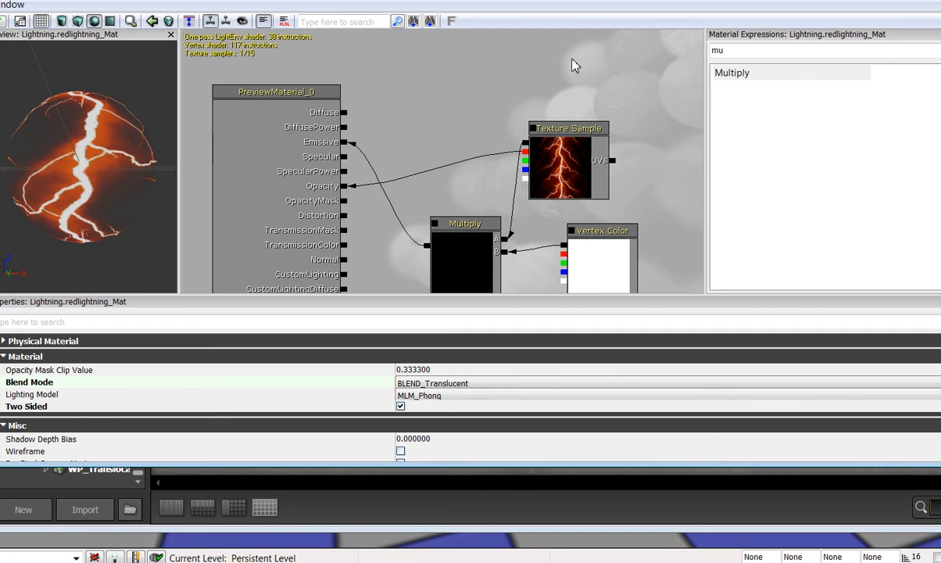
- Close the material editor and apply the changes to the original redlightning_Mat material
{"action": "left_click_drag", "start_coordinate": [349, 4], "coordinate": [205, 64]}
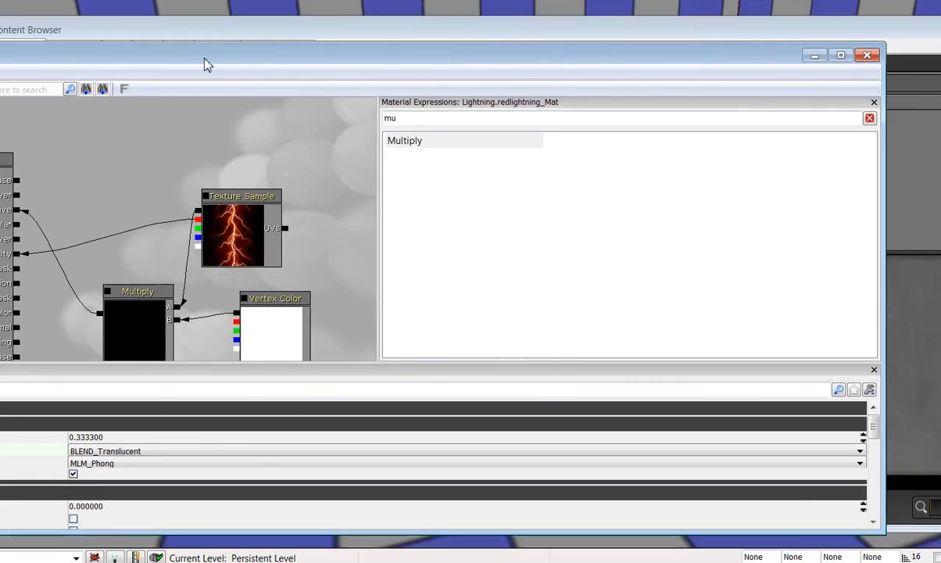
{"action": "left_click", "coordinate": [866, 56]}
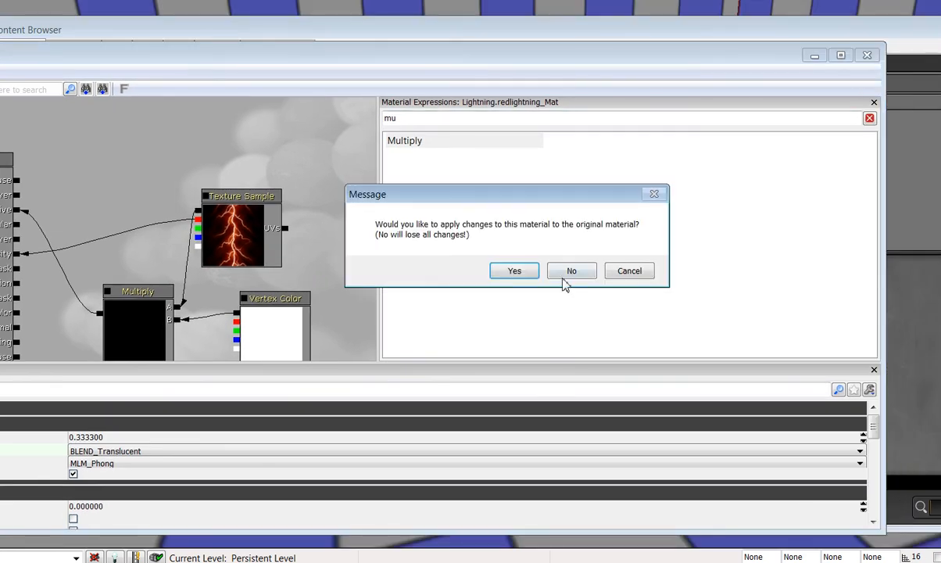
{"action": "left_click", "coordinate": [511, 272]}
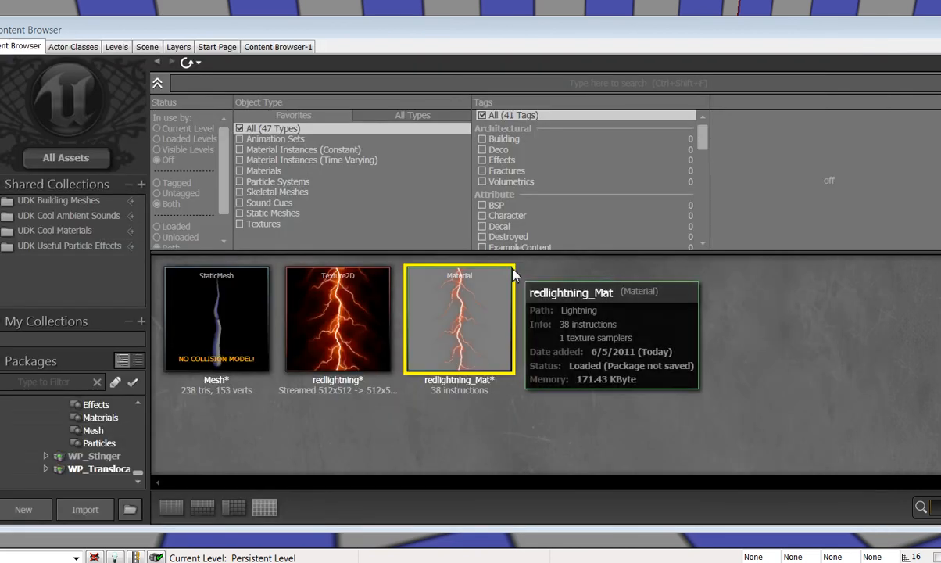
- Assign the redlightning_Mat material to the lightning static mesh's LOD element in the Static Mesh Editor and put the editor away
{"action": "double_click", "coordinate": [221, 323]}
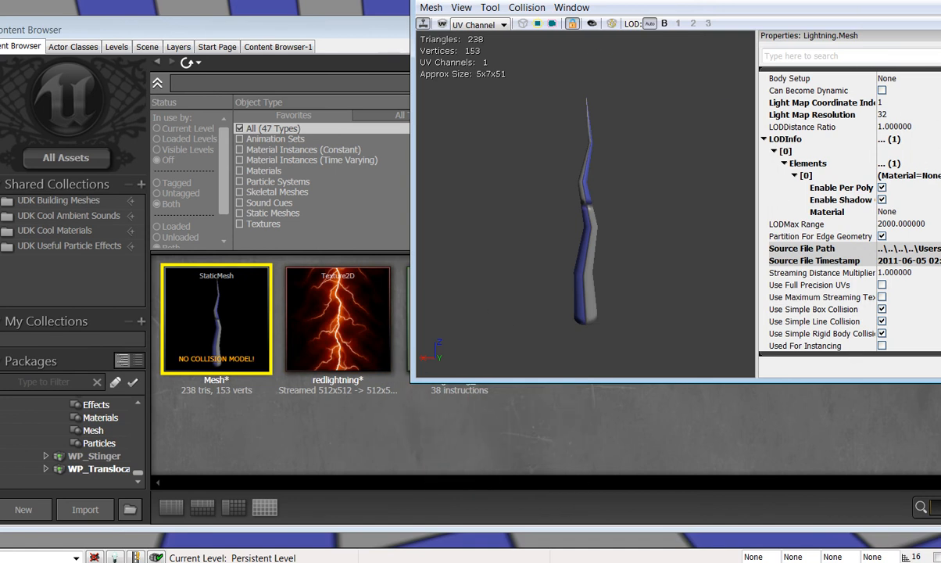
{"action": "left_click_drag", "start_coordinate": [531, 2], "coordinate": [573, 71]}
{"action": "left_click", "coordinate": [418, 301]}
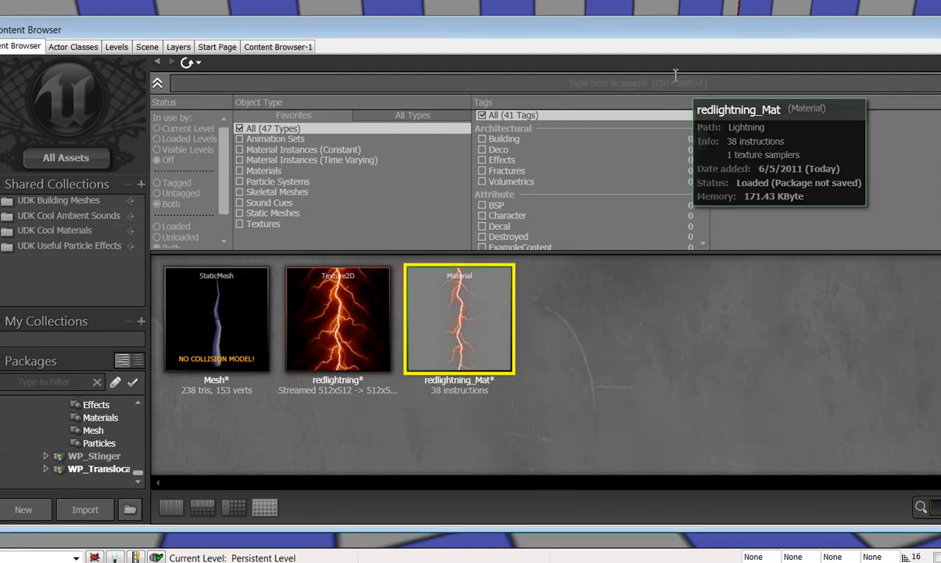
{"action": "left_click_drag", "start_coordinate": [670, 37], "coordinate": [657, 131]}
{"action": "left_click_drag", "start_coordinate": [623, 78], "coordinate": [340, 70]}
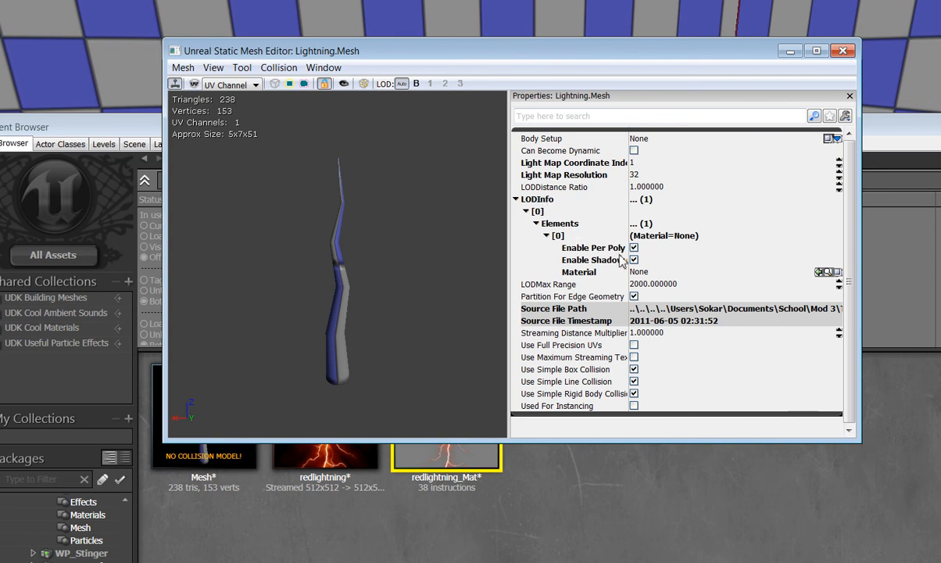
{"action": "left_click", "coordinate": [819, 271]}
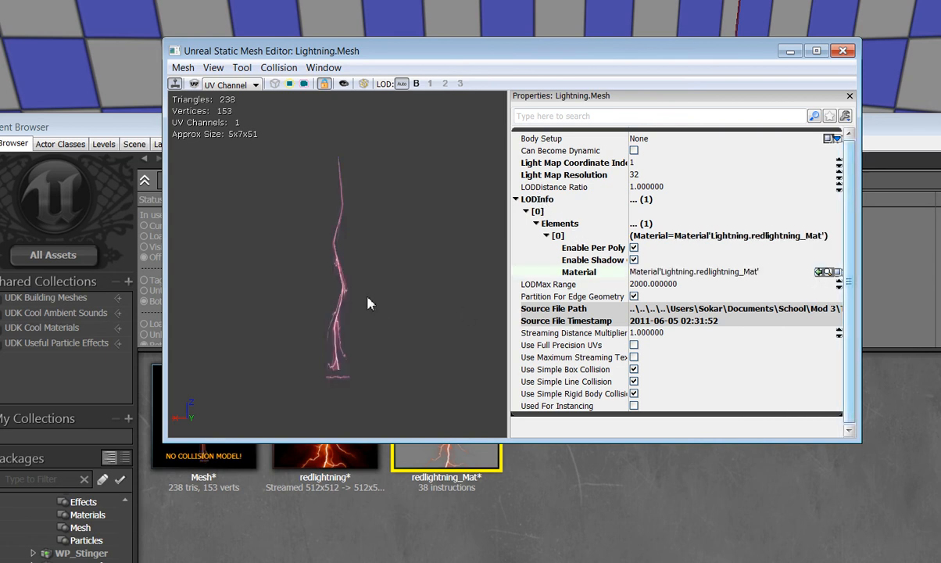
{"action": "mouse_move", "coordinate": [367, 297]}
{"action": "right_mouse_down"}
{"action": "mouse_move", "coordinate": [367, 227]}
{"action": "mouse_move", "coordinate": [368, 308]}
{"action": "mouse_move", "coordinate": [361, 302]}
{"action": "right_mouse_up"}
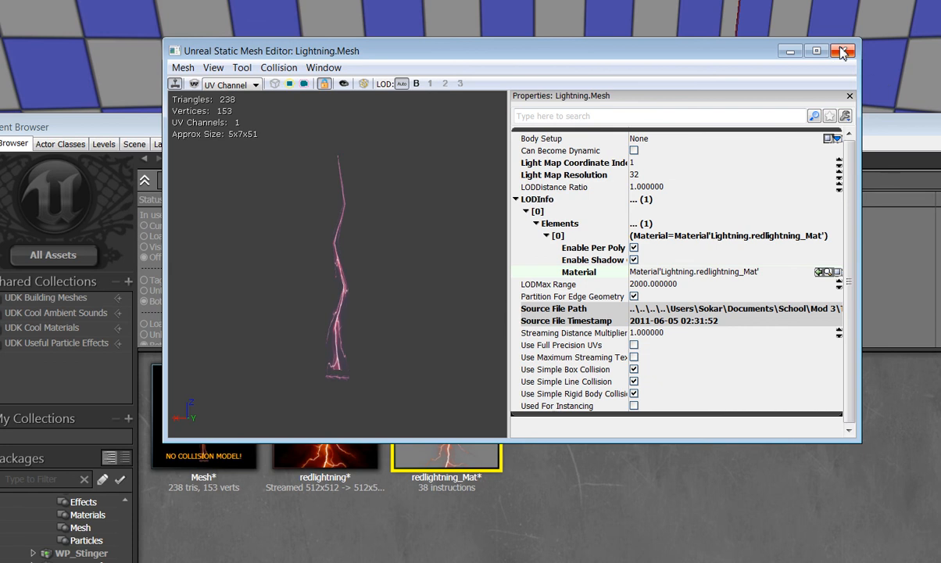
{"action": "left_click", "coordinate": [789, 50]}
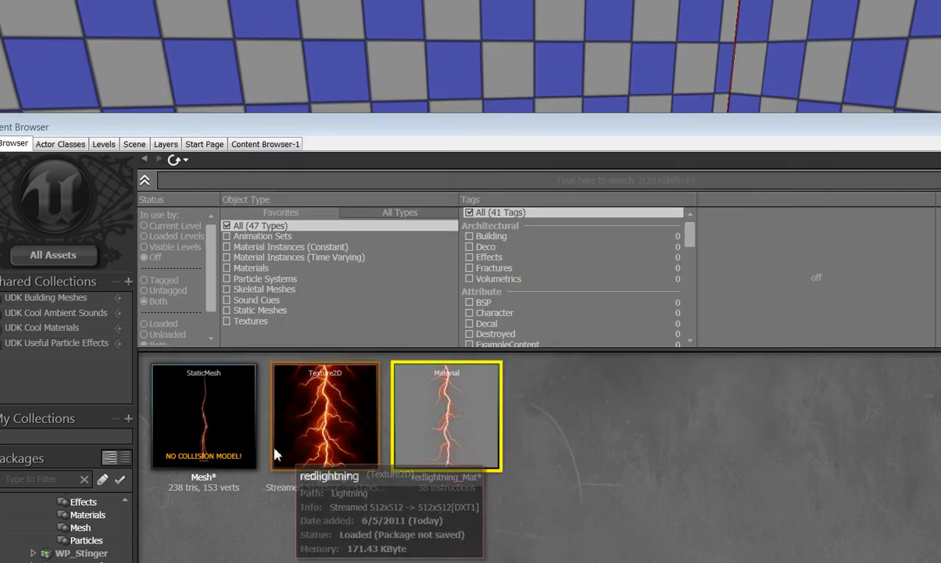
- Create a ParticleSystem named lightningPart in the Lightning package and add Mesh Data type data to its particle emitter
{"action": "left_click", "coordinate": [202, 401]}
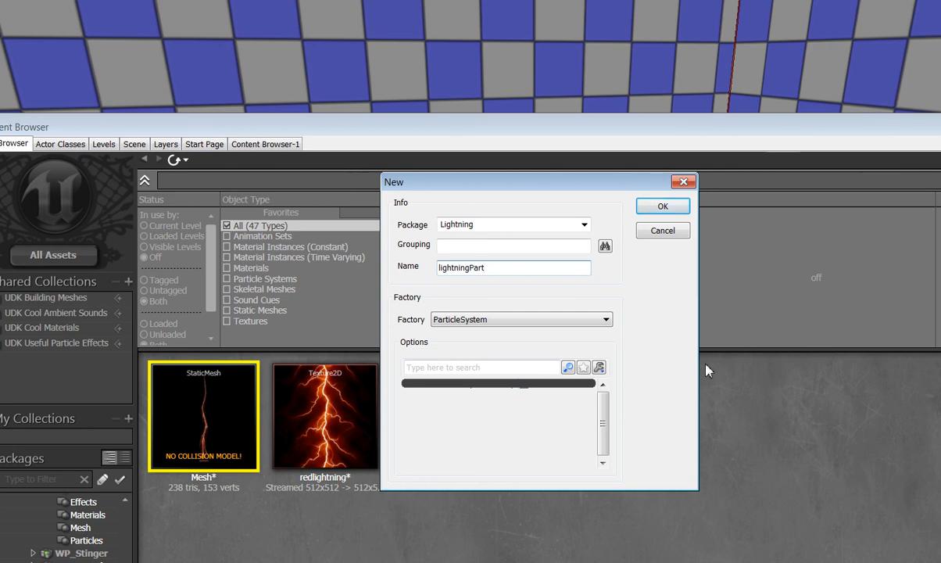
{"action": "left_click", "coordinate": [658, 208]}
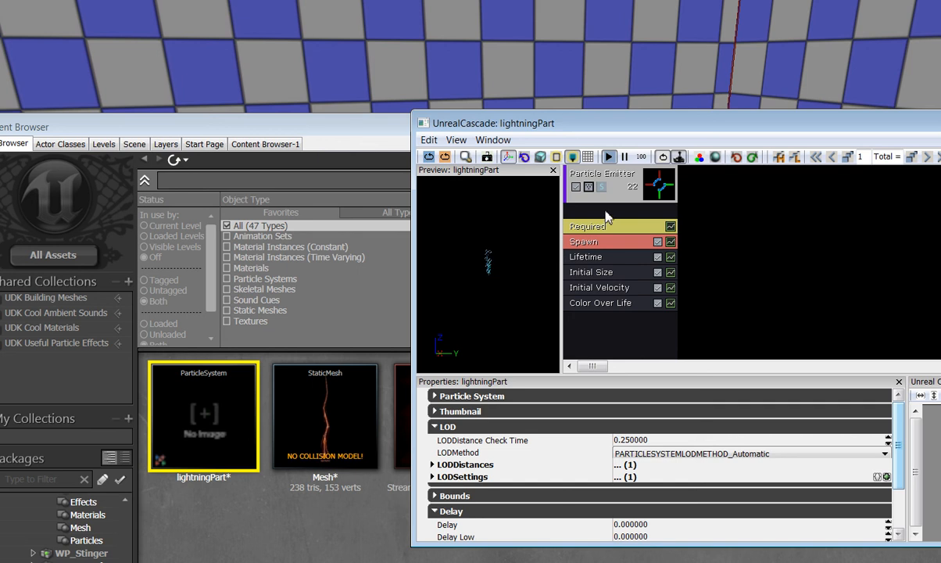
{"action": "right_click", "coordinate": [607, 217]}
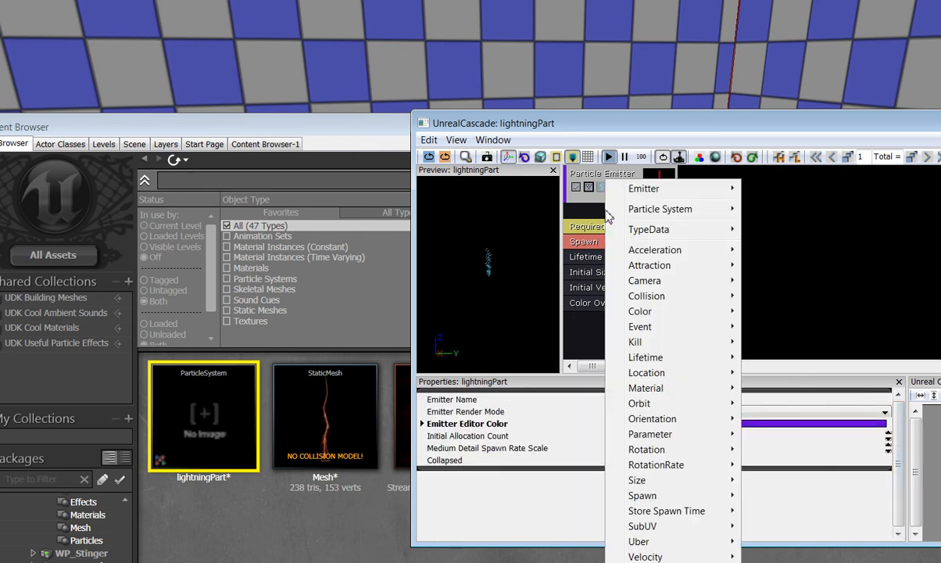
{"action": "mouse_move", "coordinate": [627, 229]}
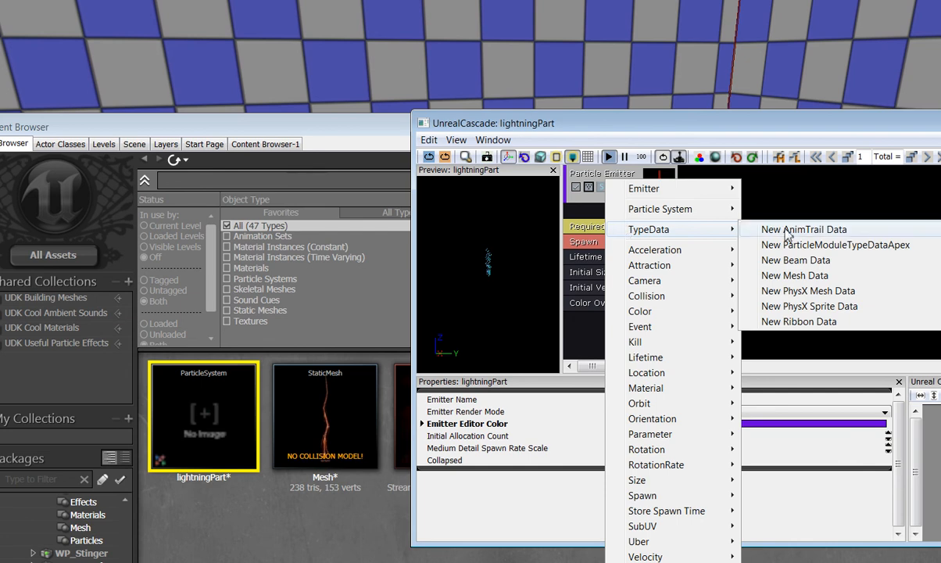
{"action": "left_click", "coordinate": [805, 276]}
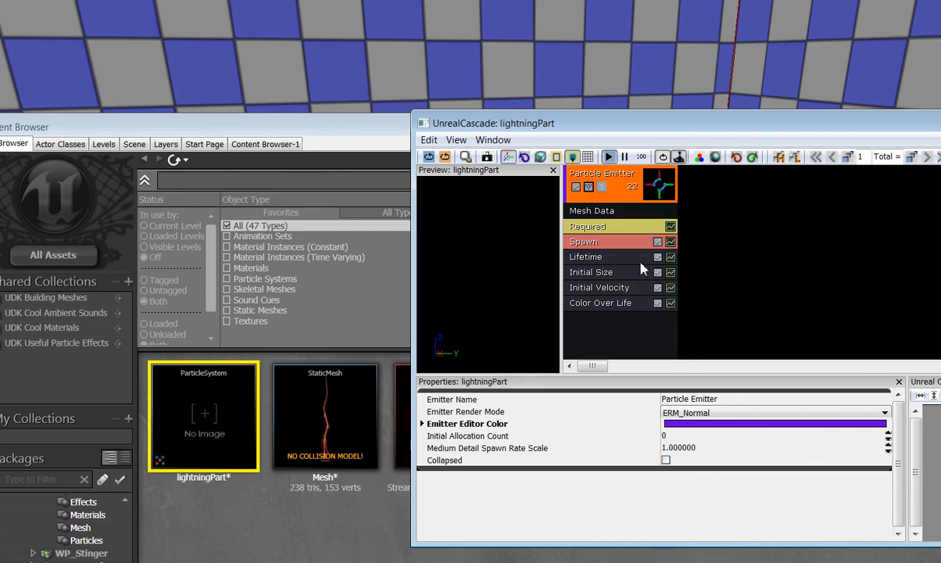
- Assign the lightning static mesh from the Lightning package as the Mesh of the emitter's Mesh Data module
{"action": "left_click", "coordinate": [615, 213]}
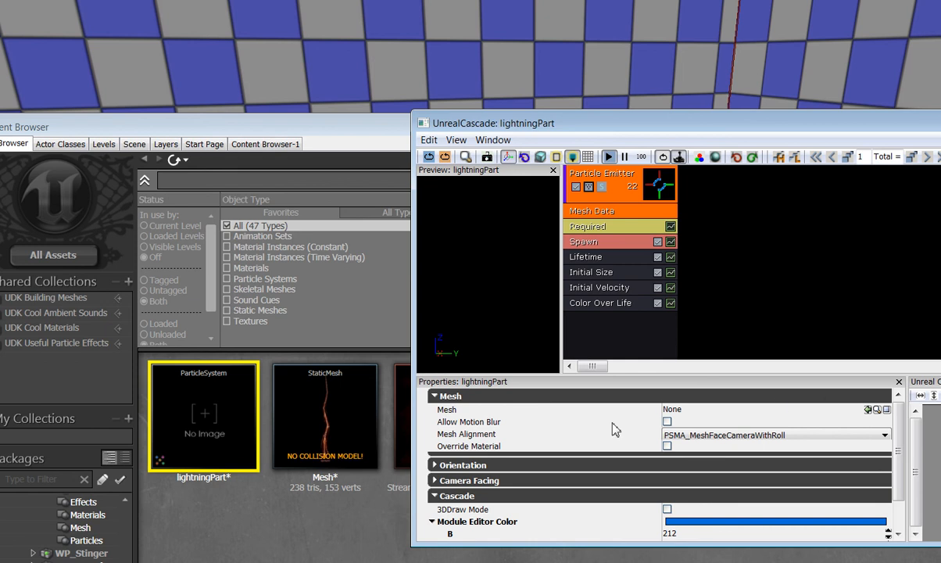
{"action": "left_click", "coordinate": [342, 418]}
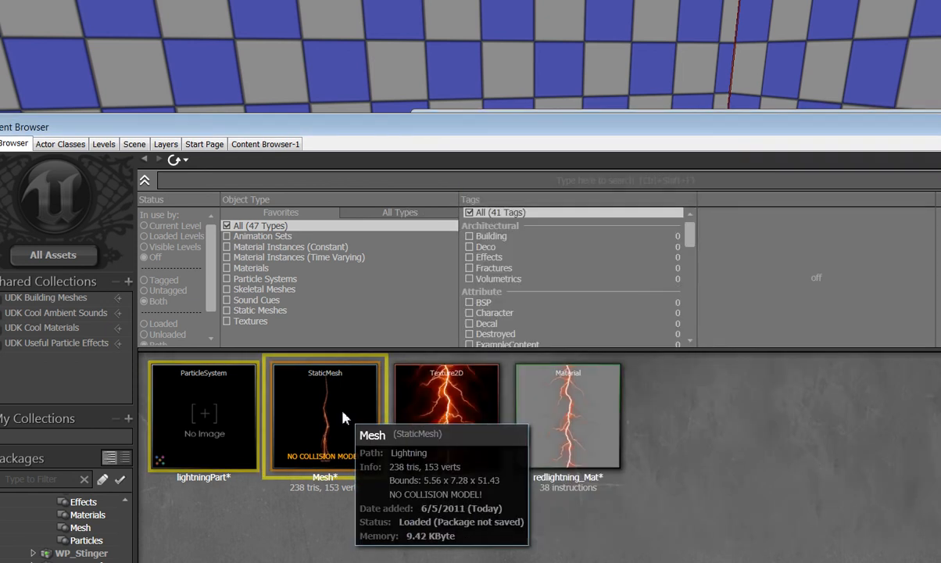
{"action": "left_click_drag", "start_coordinate": [623, 126], "coordinate": [631, 135]}
{"action": "left_click", "coordinate": [630, 124]}
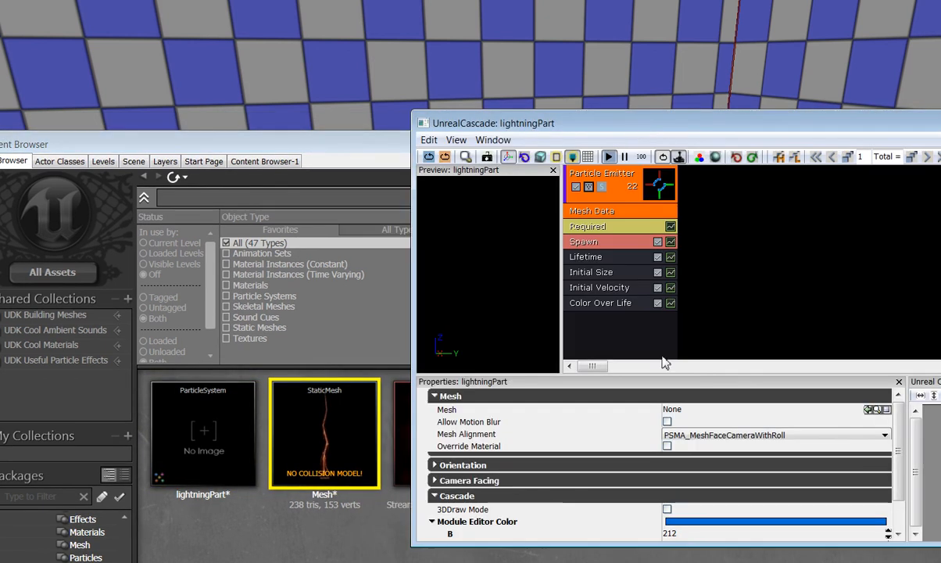
{"action": "left_click", "coordinate": [868, 410]}
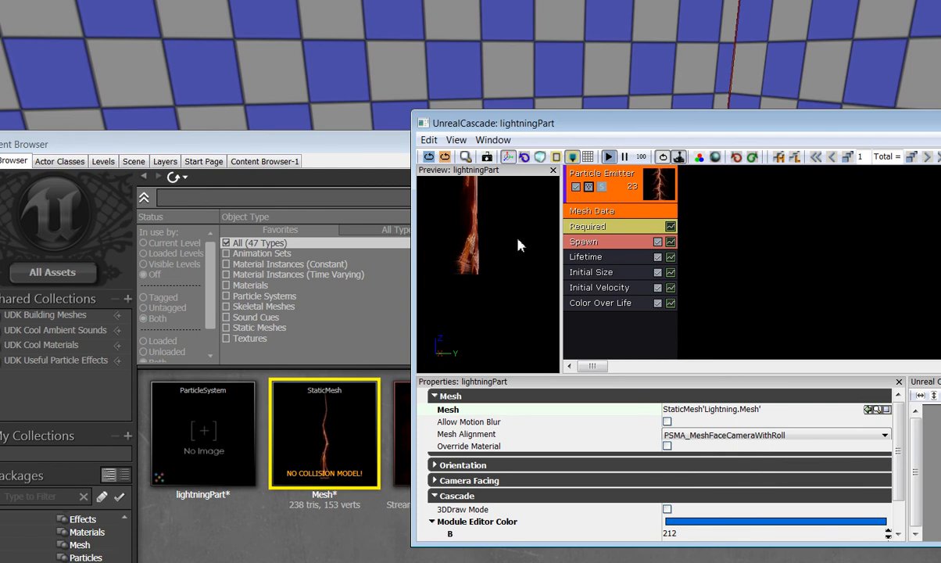
- Set the constant Rate of the emitter's Spawn module to 50
{"action": "left_click", "coordinate": [601, 227]}
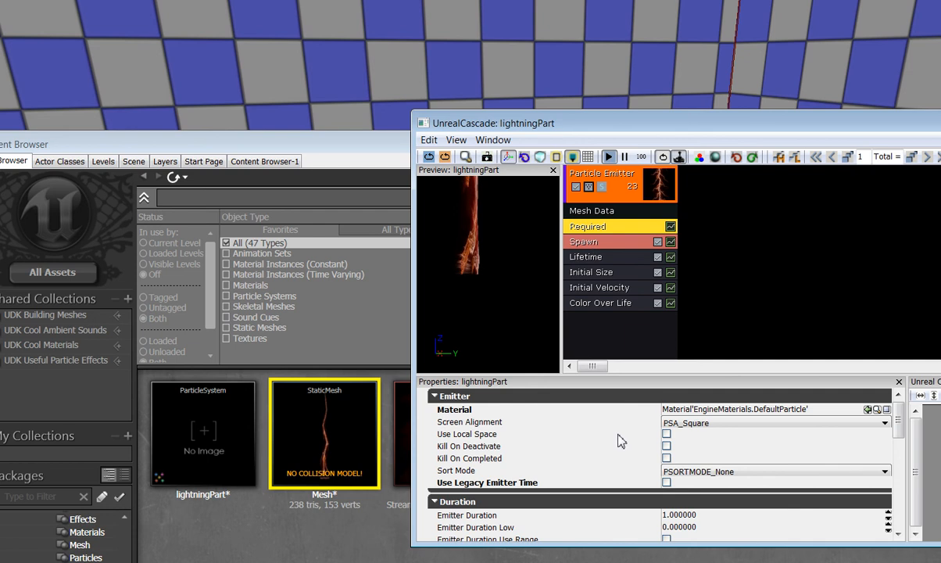
{"action": "left_click", "coordinate": [593, 243]}
{"action": "left_click", "coordinate": [685, 434]}
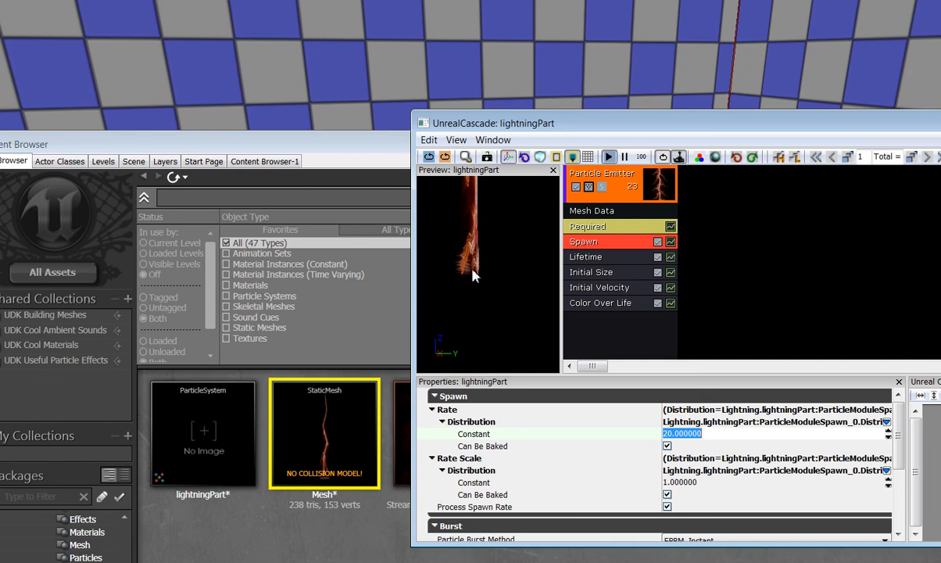
{"action": "key", "text": "Return"}
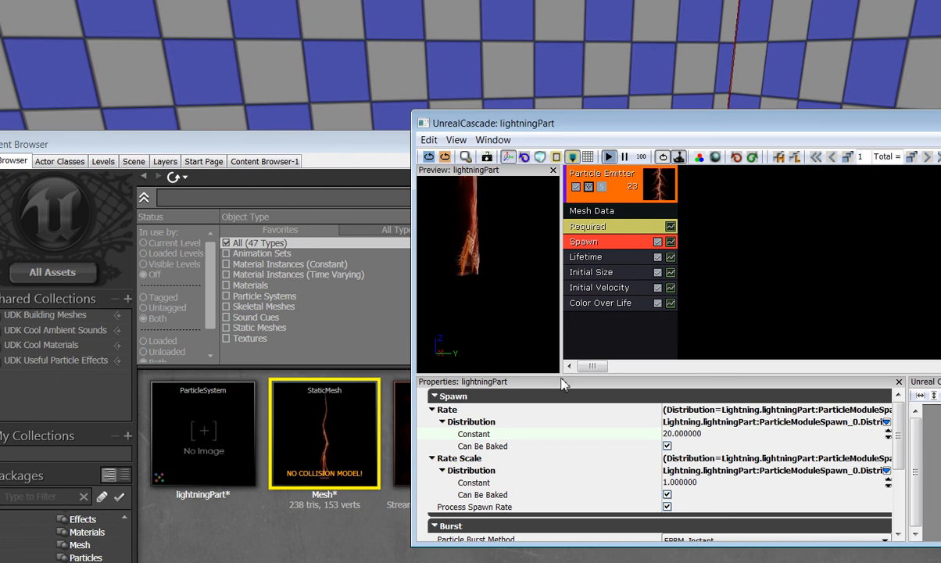
{"action": "left_click", "coordinate": [693, 436]}
{"action": "type", "text": "5"}
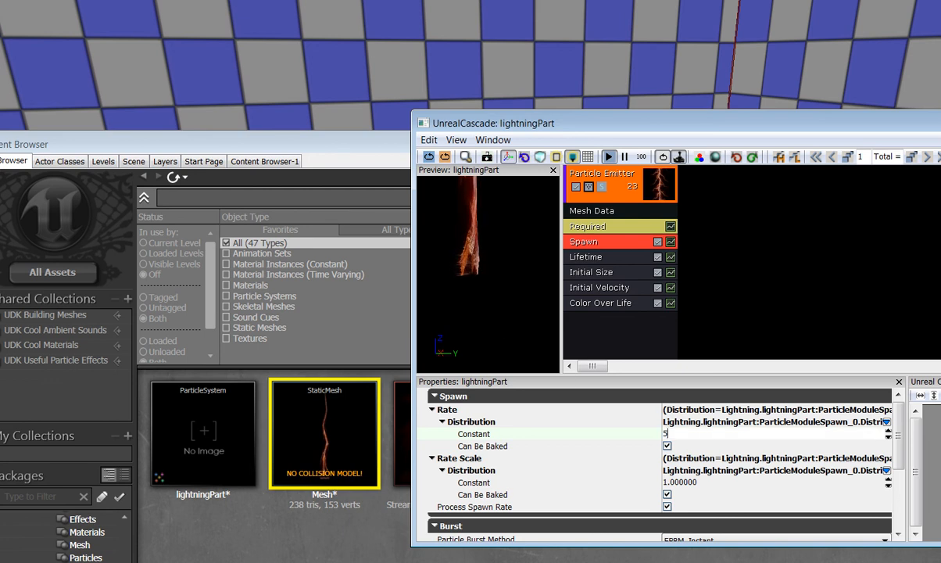
{"action": "type", "text": "0"}
- Add a first entry to the Spawn module's Burst List with Count 2 and Time 1
{"action": "left_click_drag", "start_coordinate": [902, 447], "coordinate": [890, 485]}
{"action": "scroll", "coordinate": [891, 483], "scroll_direction": "down", "scroll_amount": 1}
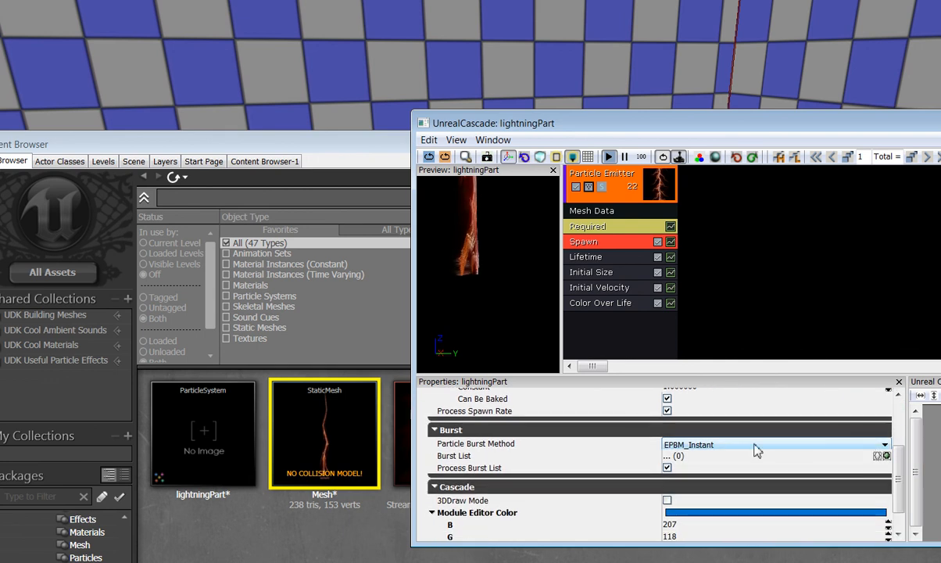
{"action": "left_click", "coordinate": [886, 455]}
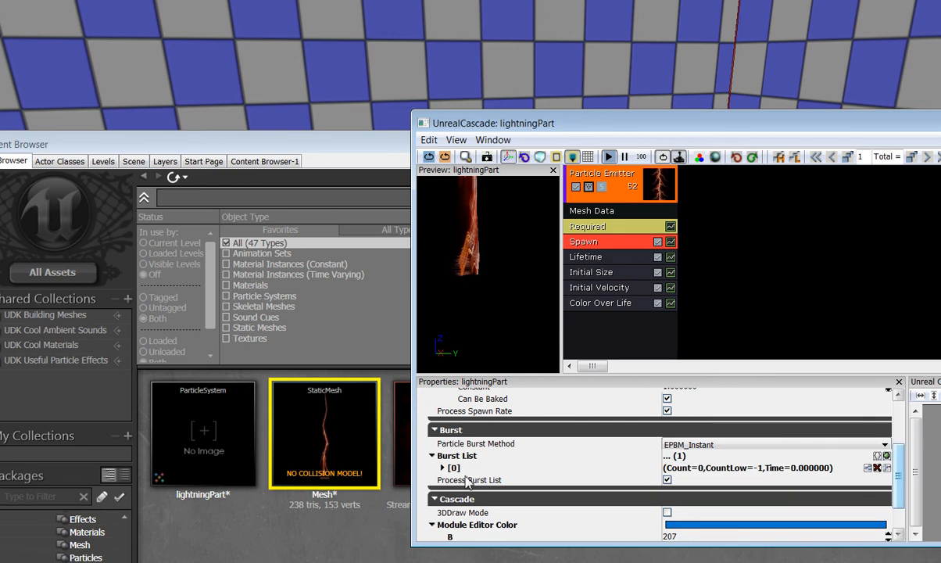
{"action": "left_click", "coordinate": [442, 467]}
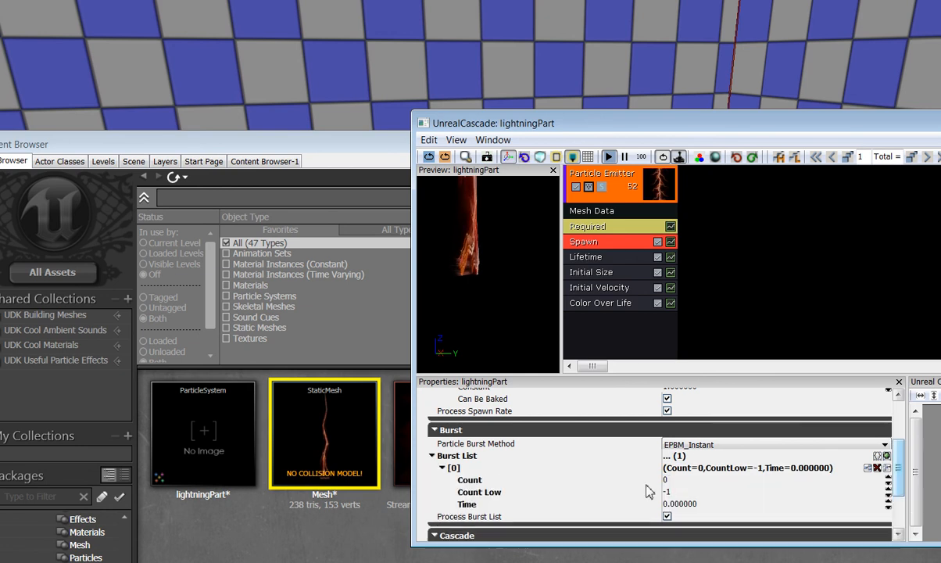
{"action": "left_click", "coordinate": [688, 480]}
{"action": "type", "text": "2"}
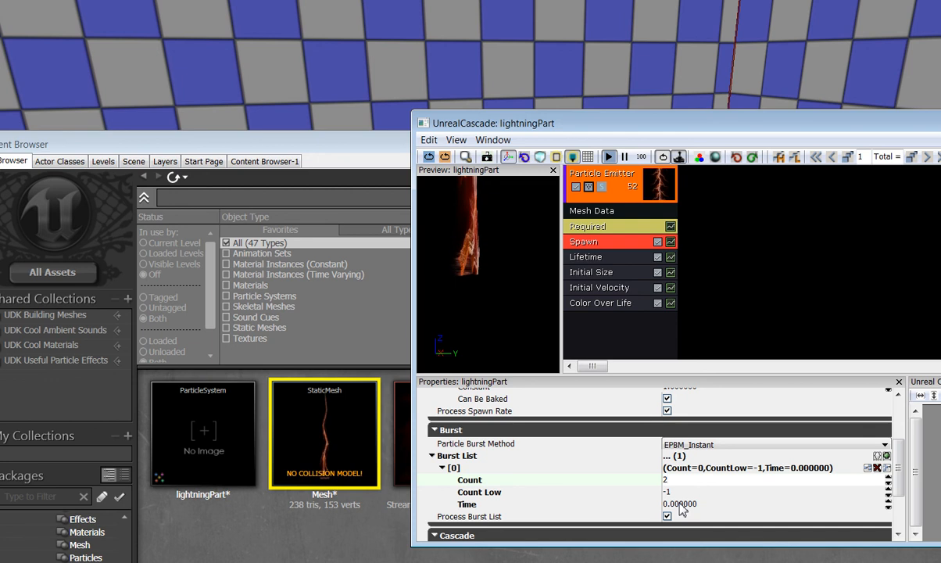
{"action": "left_click", "coordinate": [683, 506]}
{"action": "type", "text": "1"}
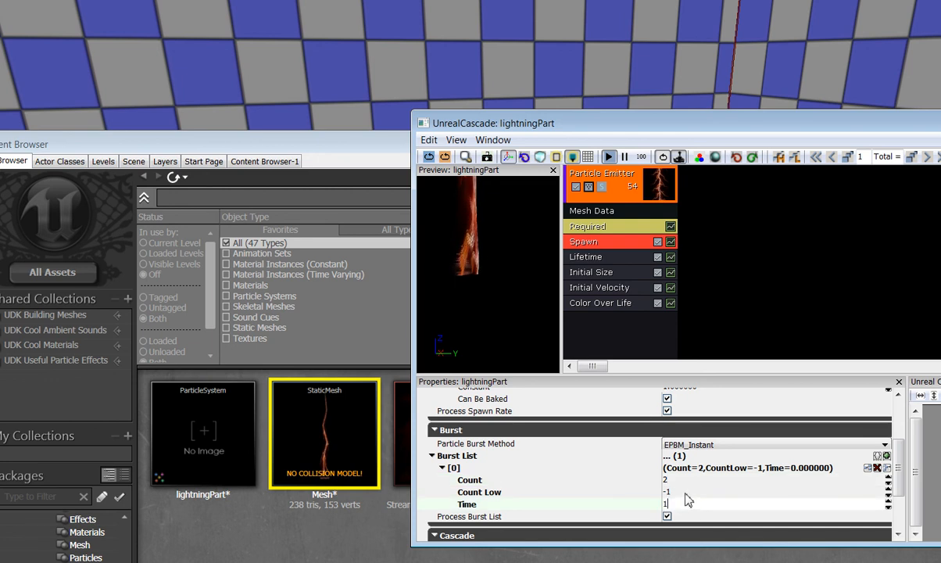
{"action": "left_click", "coordinate": [648, 492]}
- Add a second Burst List entry with Count 1 and Time 0.1
{"action": "left_click", "coordinate": [886, 456]}
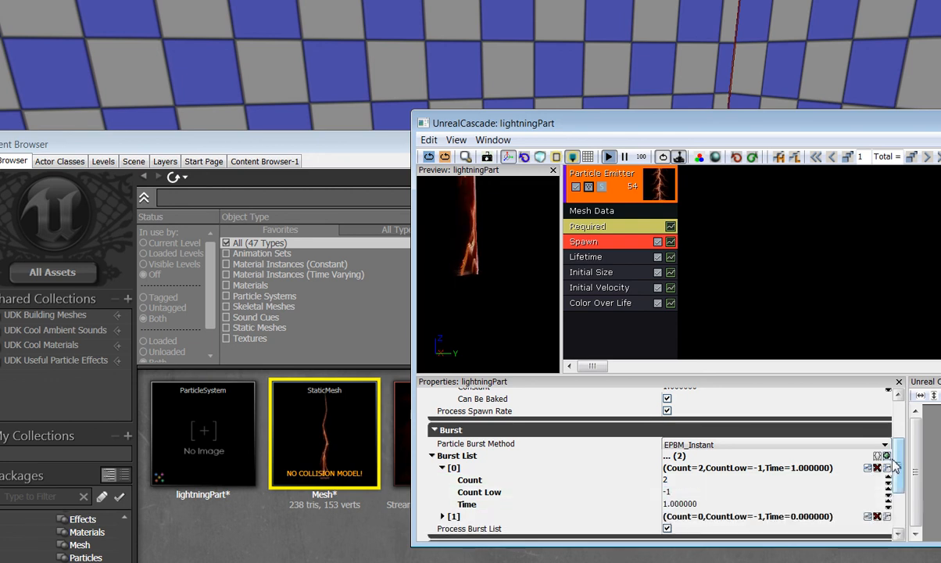
{"action": "scroll", "coordinate": [897, 483], "scroll_direction": "down", "scroll_amount": 3}
{"action": "left_click", "coordinate": [443, 471]}
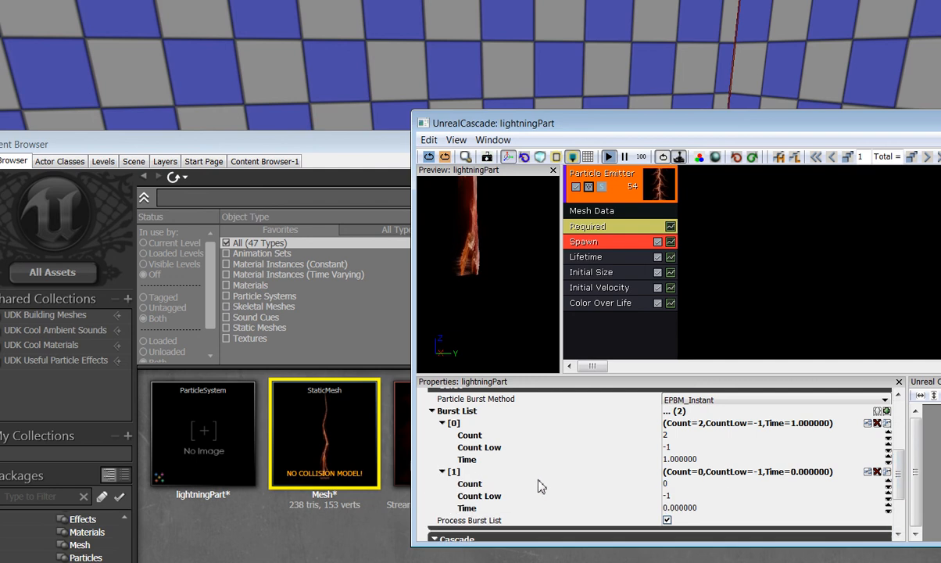
{"action": "left_click", "coordinate": [720, 484]}
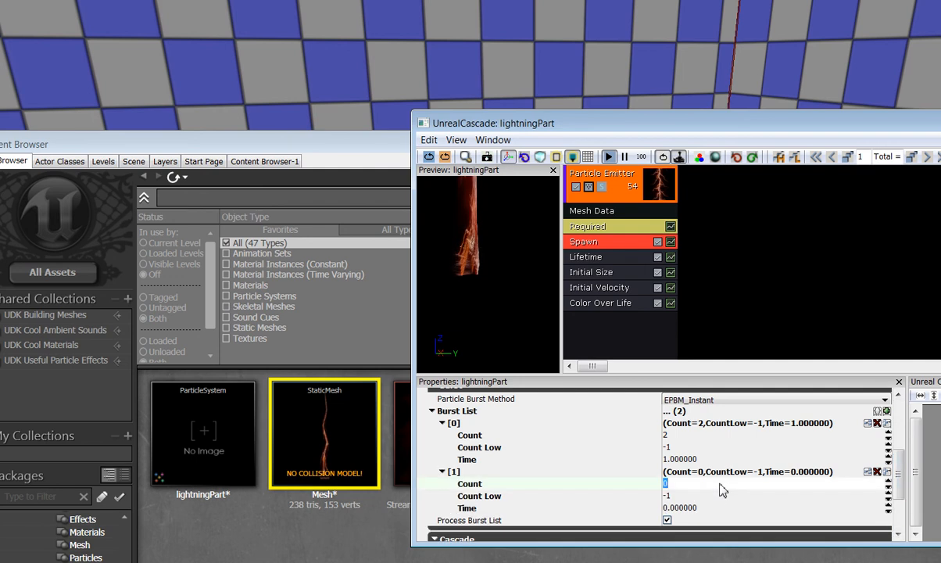
{"action": "left_click", "coordinate": [682, 507]}
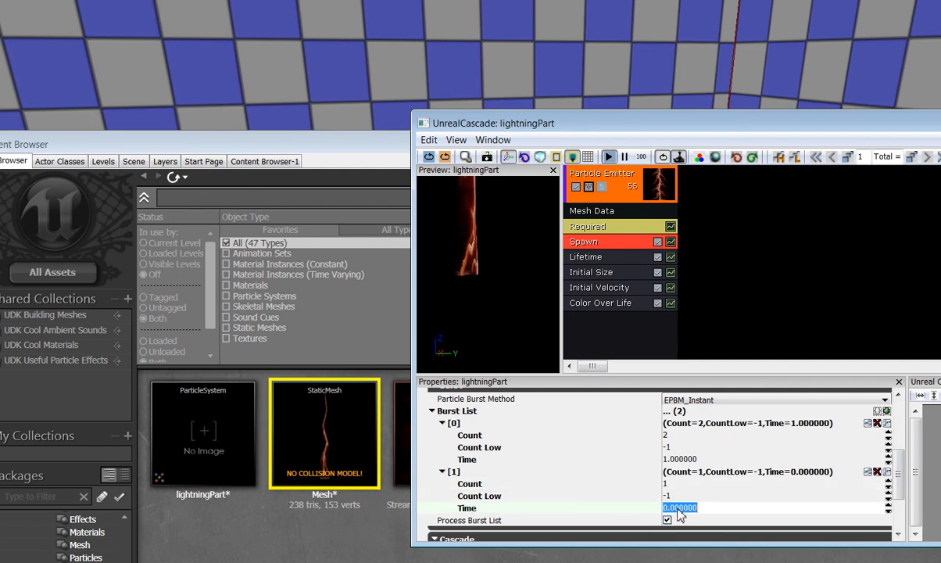
{"action": "type", "text": ".1"}
{"action": "left_click", "coordinate": [690, 497]}
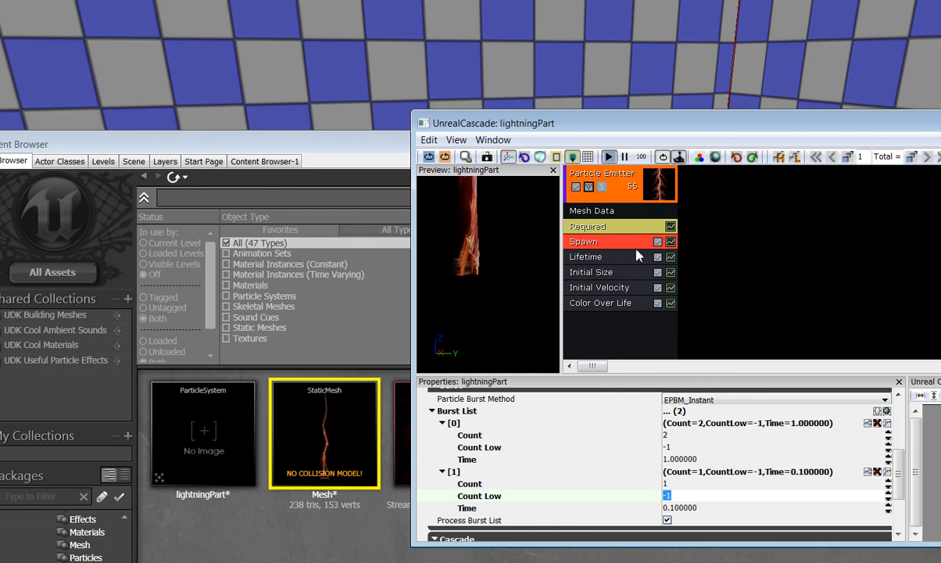
- Set the emitter's Lifetime distribution to a Min of 0.35 and a Max of 0.5
{"action": "left_click", "coordinate": [586, 256]}
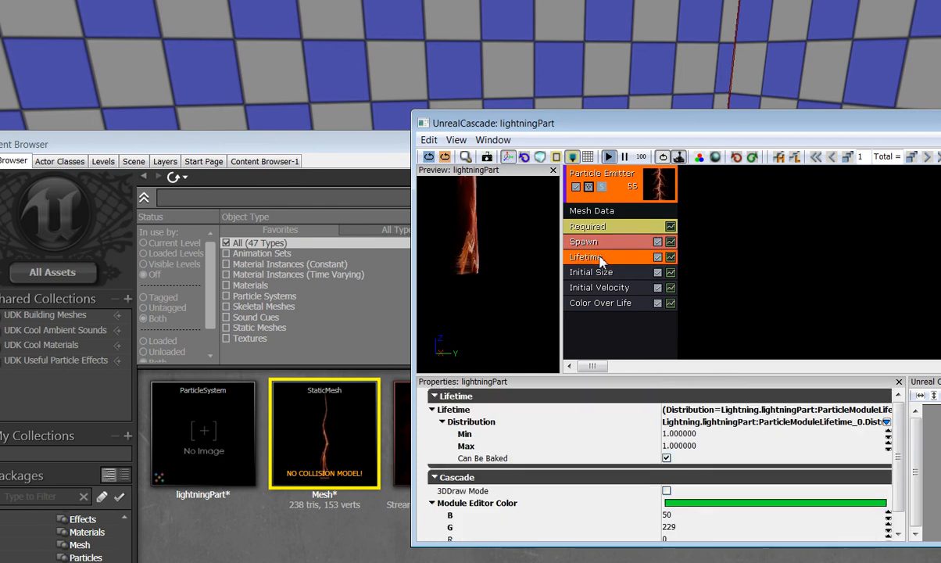
{"action": "left_click", "coordinate": [681, 434]}
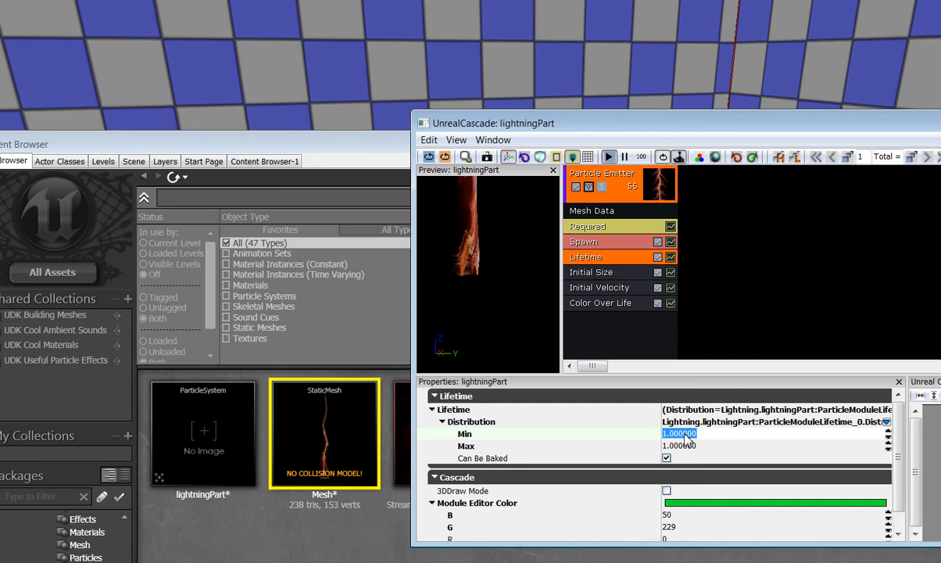
{"action": "type", "text": ".35"}
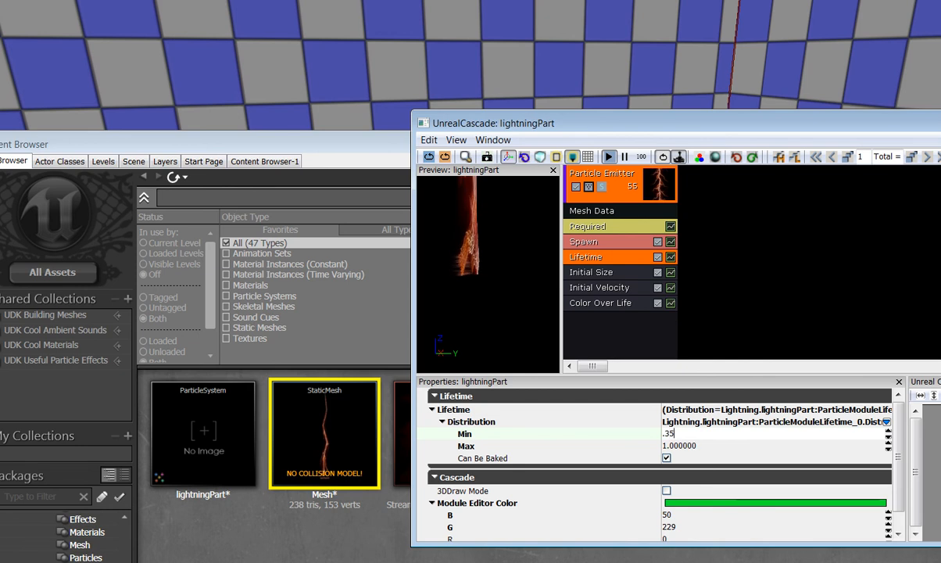
{"action": "left_click", "coordinate": [700, 446]}
{"action": "type", "text": ".5"}
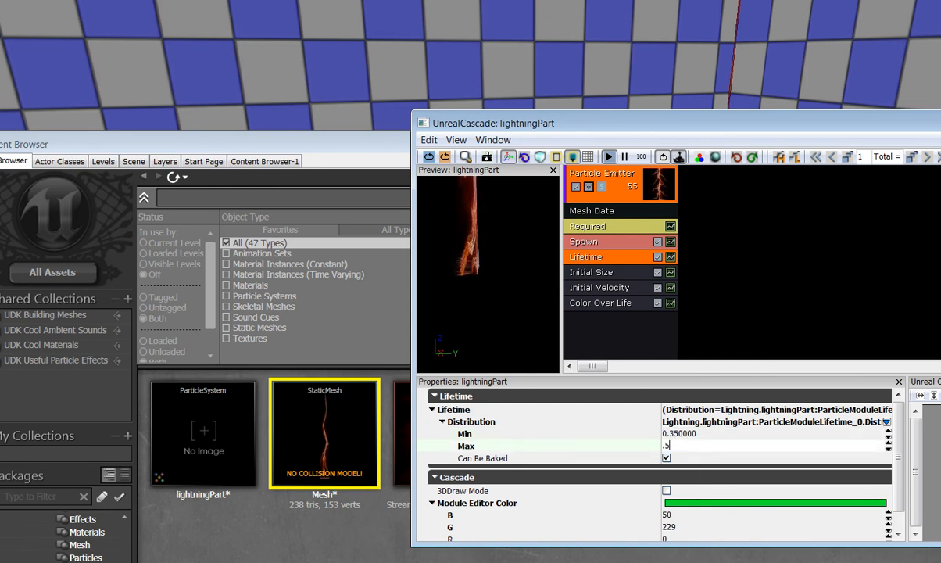
{"action": "left_click", "coordinate": [705, 435]}
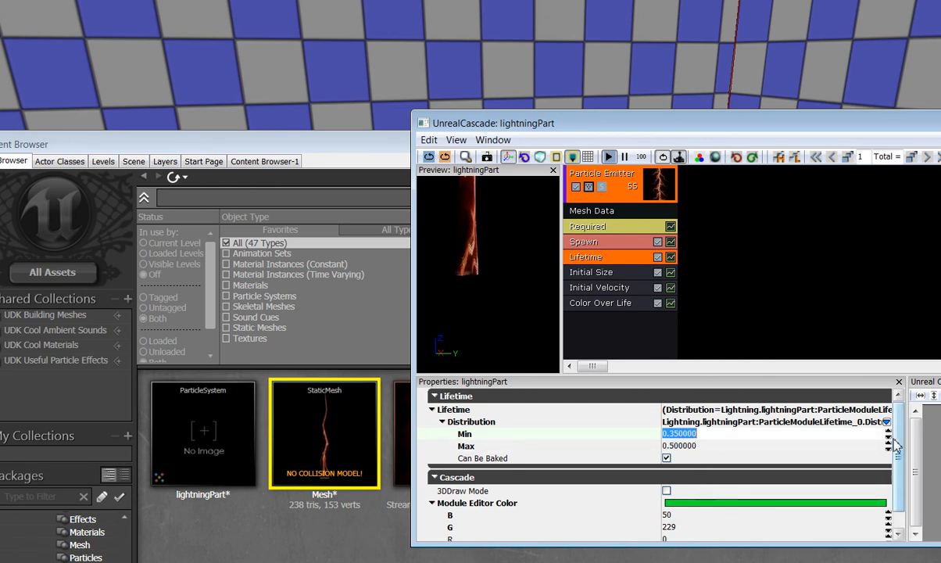
{"action": "left_click_drag", "start_coordinate": [898, 442], "coordinate": [899, 477]}
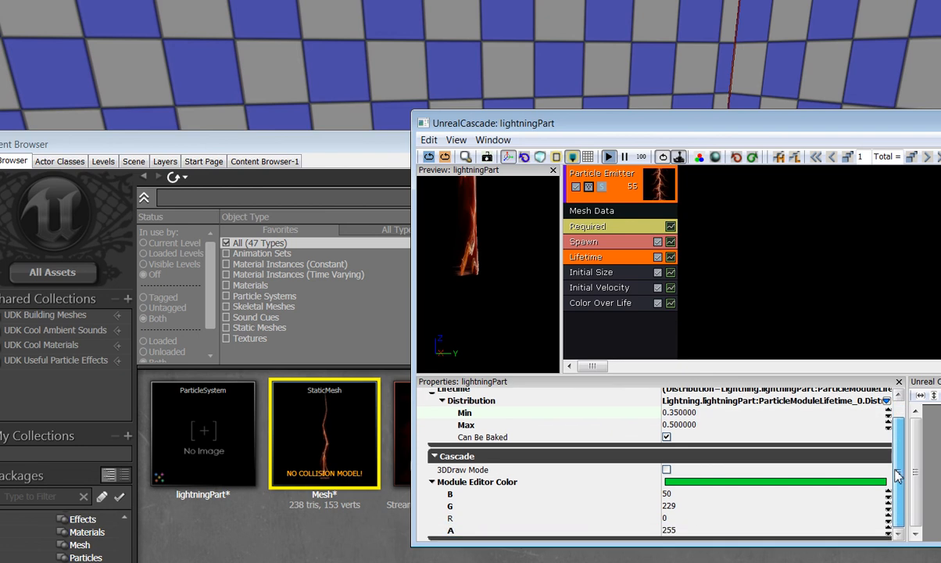
- Set the Initial Size module's Start Size Max to 2 on X, Y and Z
{"action": "left_click", "coordinate": [575, 278]}
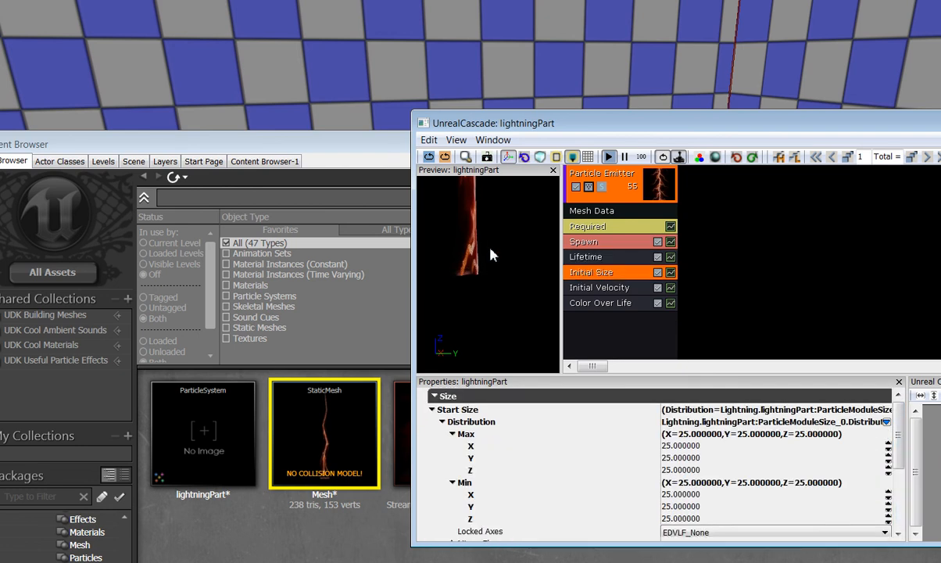
{"action": "left_click", "coordinate": [673, 446]}
{"action": "type", "text": "2"}
{"action": "left_click", "coordinate": [676, 458]}
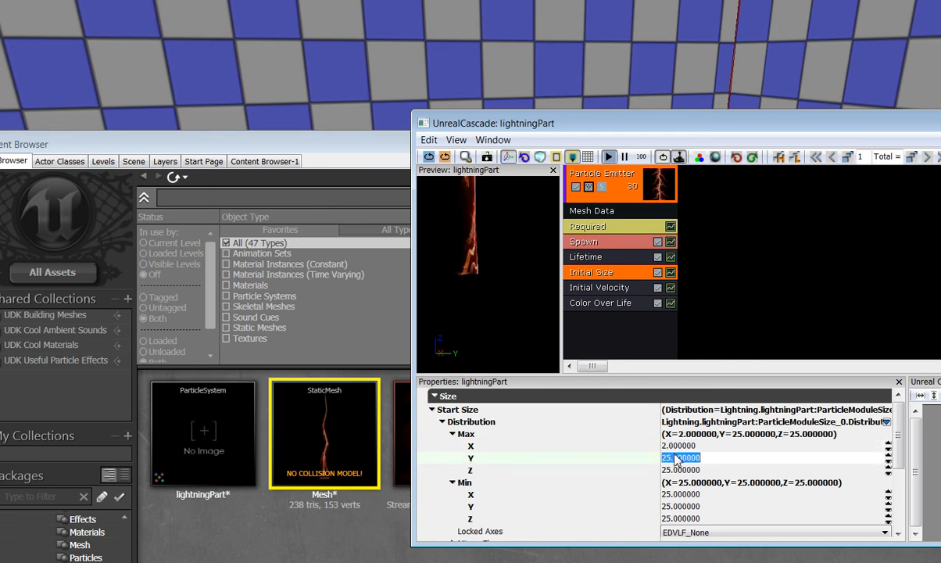
{"action": "type", "text": "2"}
{"action": "left_click", "coordinate": [677, 470]}
{"action": "type", "text": "2"}
- Set the Initial Size module's Start Size Min to 1 on X, Y and Z
{"action": "left_click", "coordinate": [677, 495]}
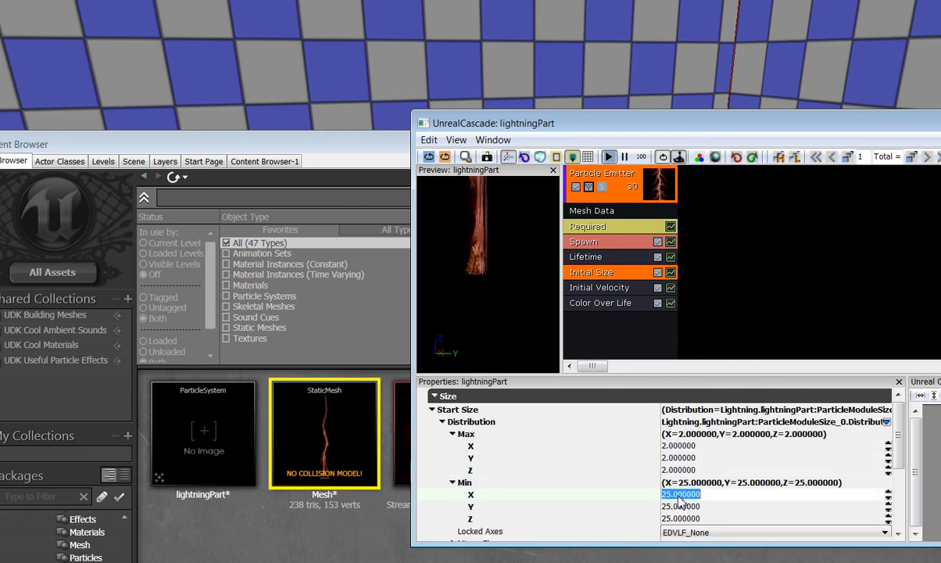
{"action": "type", "text": "1"}
{"action": "left_click", "coordinate": [678, 507]}
{"action": "type", "text": "1"}
{"action": "key", "text": "Tab"}
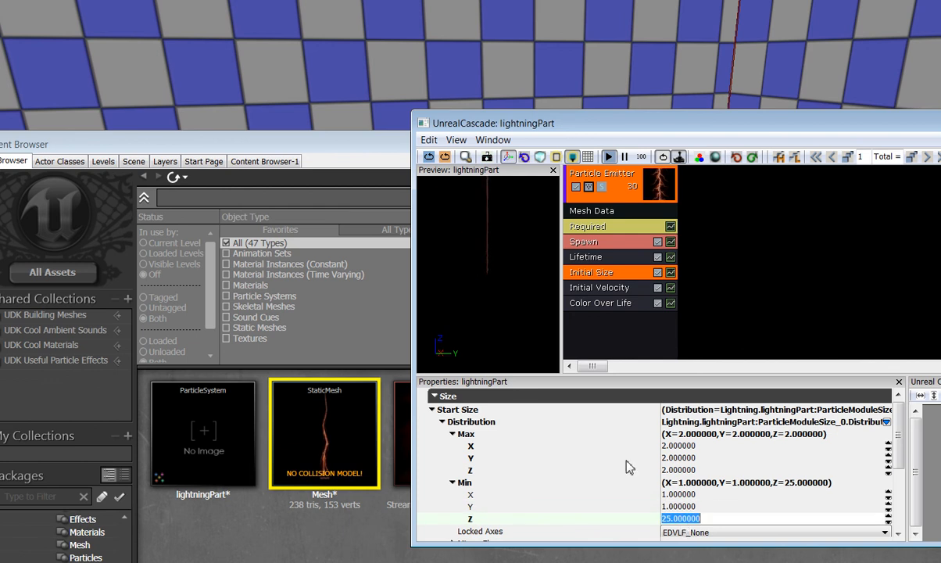
{"action": "left_click", "coordinate": [498, 286]}
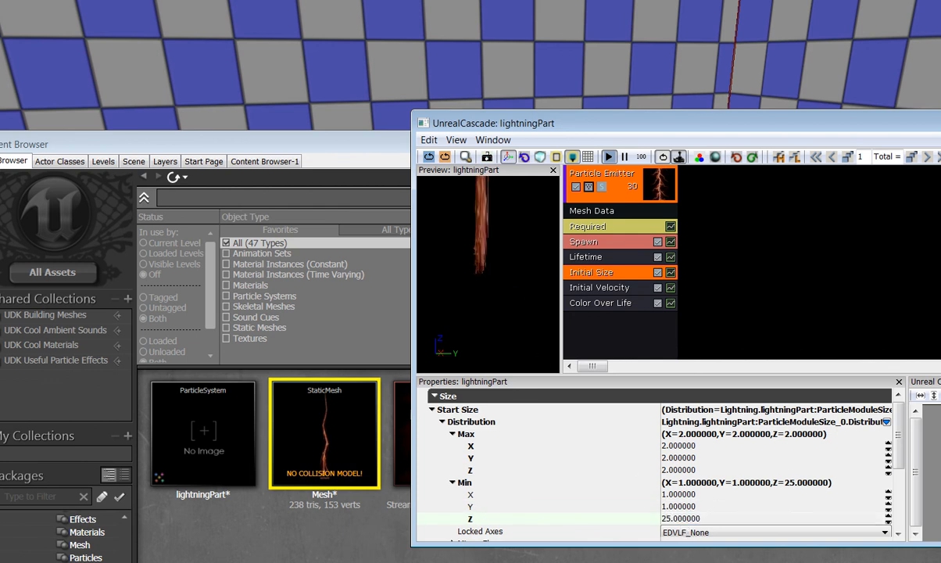
{"action": "left_click", "coordinate": [687, 518]}
{"action": "type", "text": "1"}
{"action": "key", "text": "Return"}
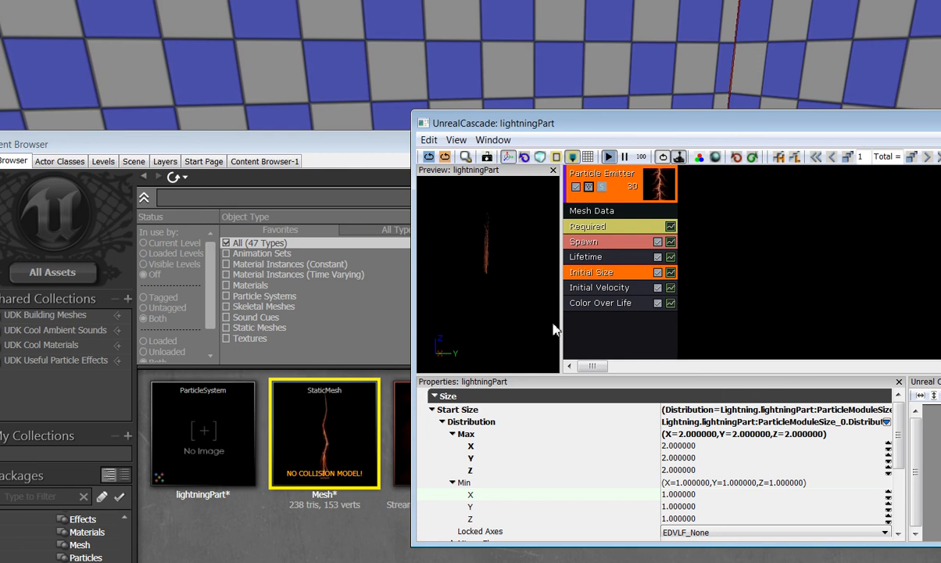
- Replace the emitter's Initial Velocity module with a newly added Initial Velocity module and inspect its properties
{"action": "right_click", "coordinate": [608, 288]}
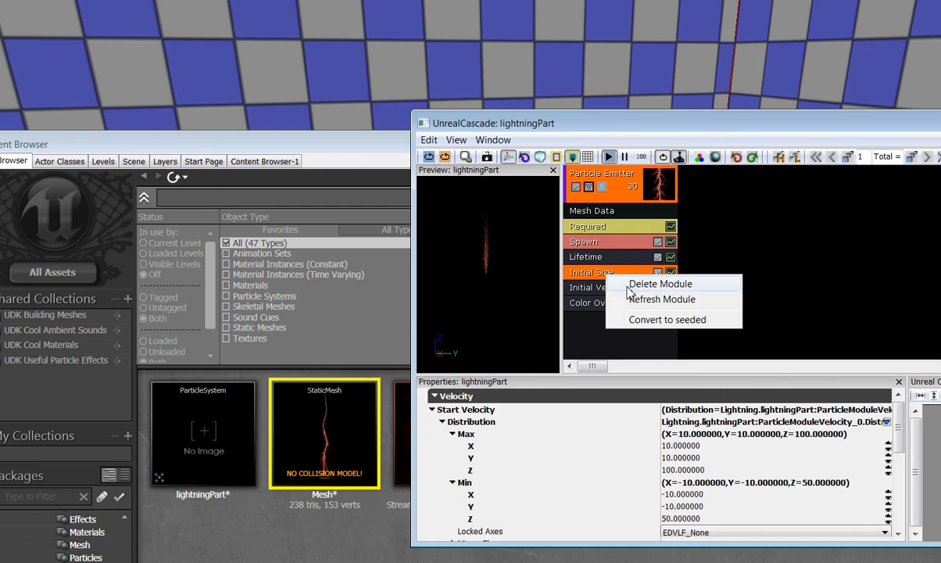
{"action": "left_click", "coordinate": [629, 286]}
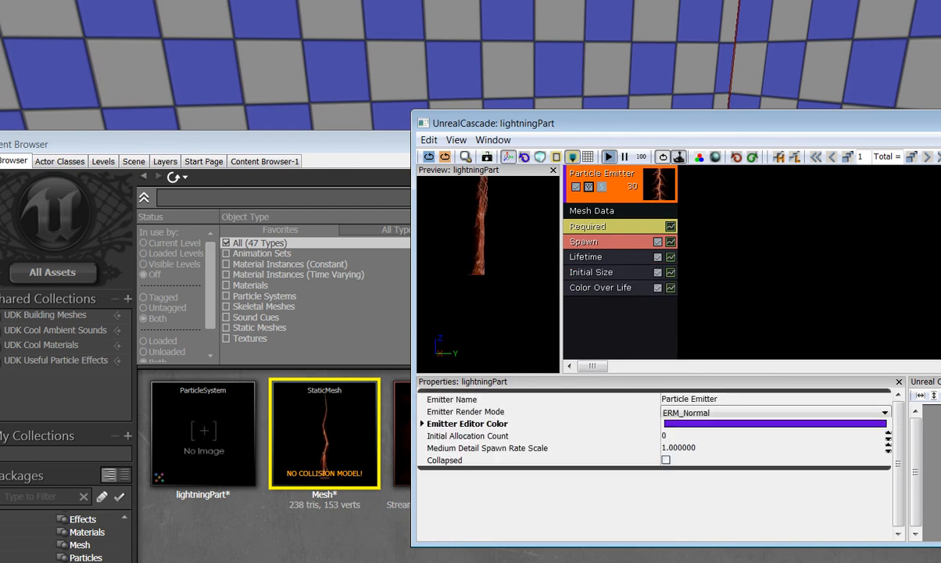
{"action": "right_click", "coordinate": [598, 311]}
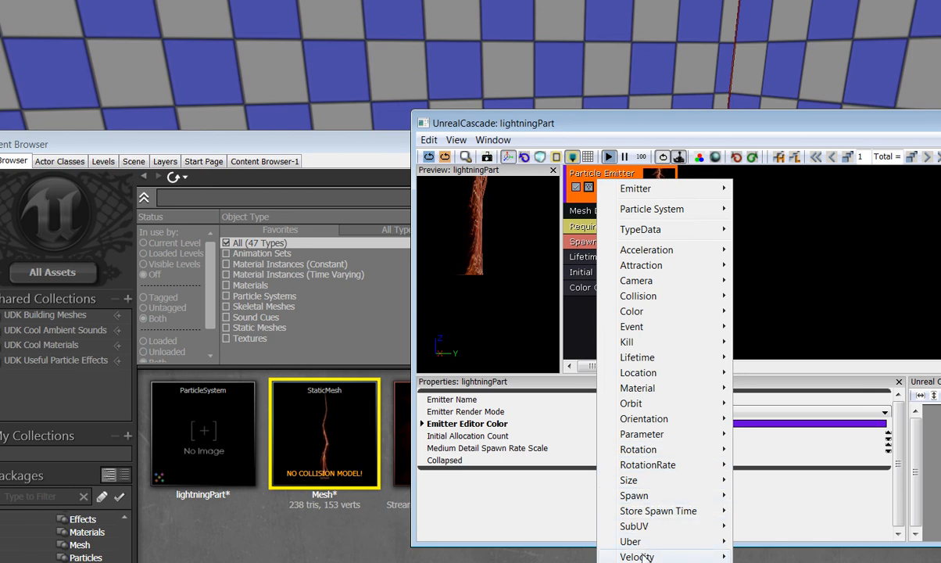
{"action": "mouse_move", "coordinate": [642, 555]}
{"action": "left_click", "coordinate": [791, 511]}
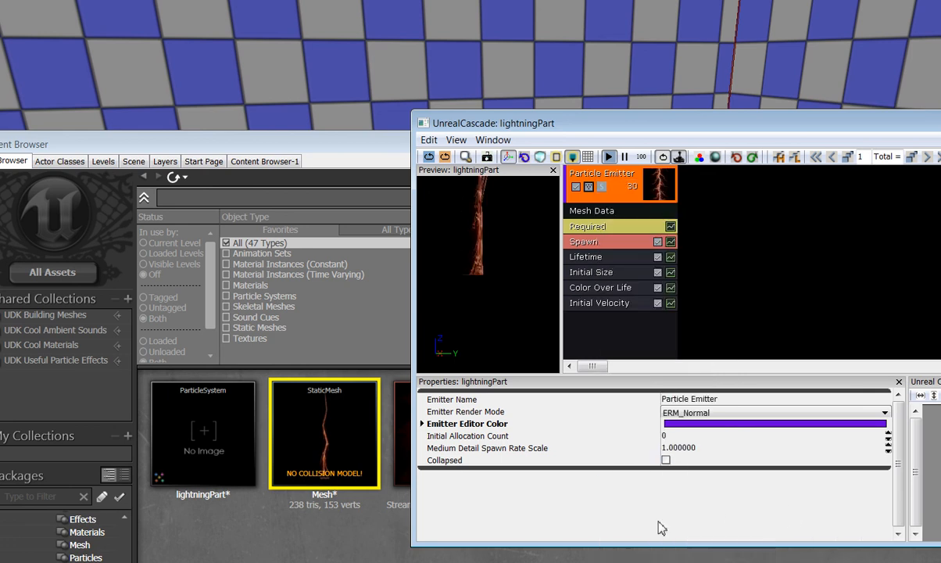
{"action": "left_click", "coordinate": [616, 311]}
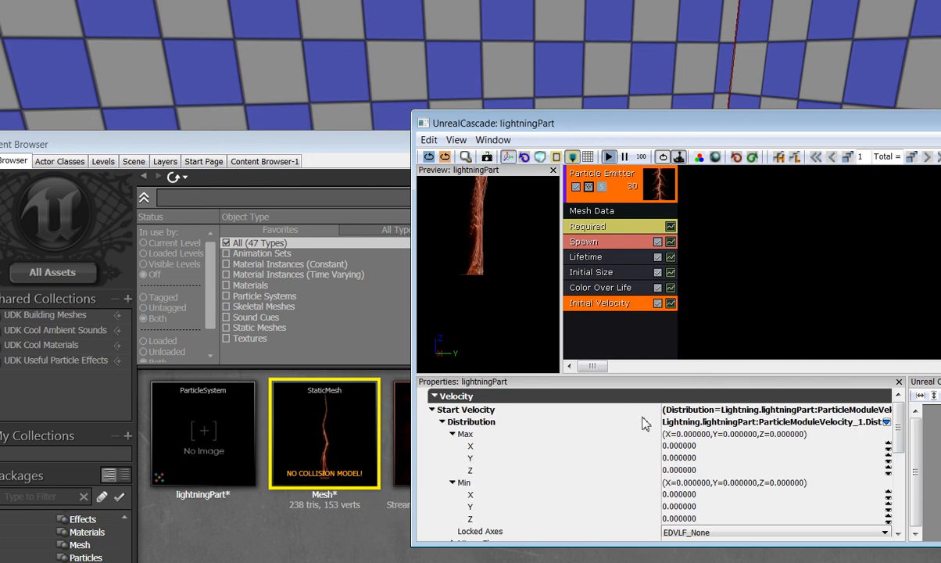
{"action": "scroll", "coordinate": [904, 444], "scroll_direction": "down", "scroll_amount": 1}
{"action": "scroll", "coordinate": [905, 444], "scroll_direction": "down", "scroll_amount": 3}
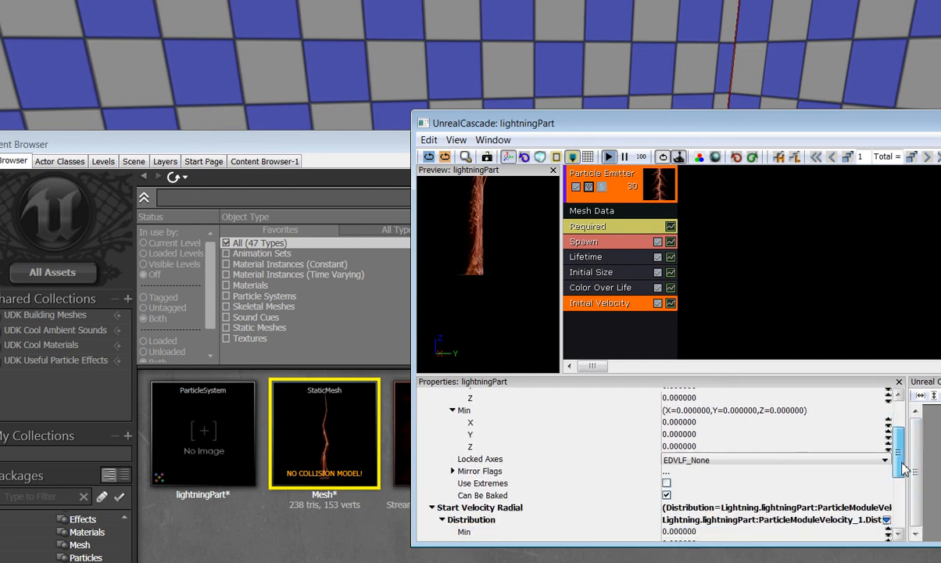
- Add an Init Mesh Rotation module to the particle emitter and show its Start Rotation properties
{"action": "right_click", "coordinate": [591, 329]}
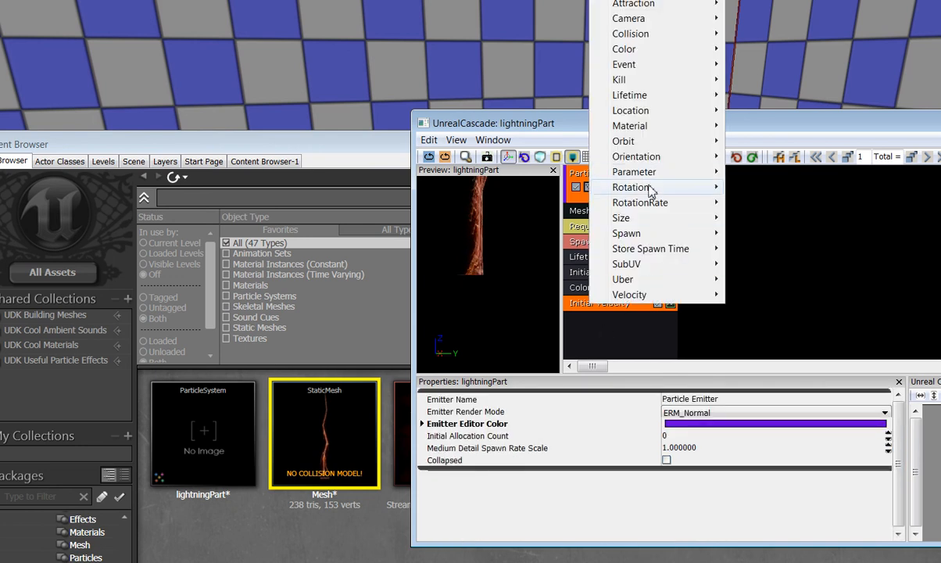
{"action": "mouse_move", "coordinate": [668, 186]}
{"action": "left_click", "coordinate": [784, 187]}
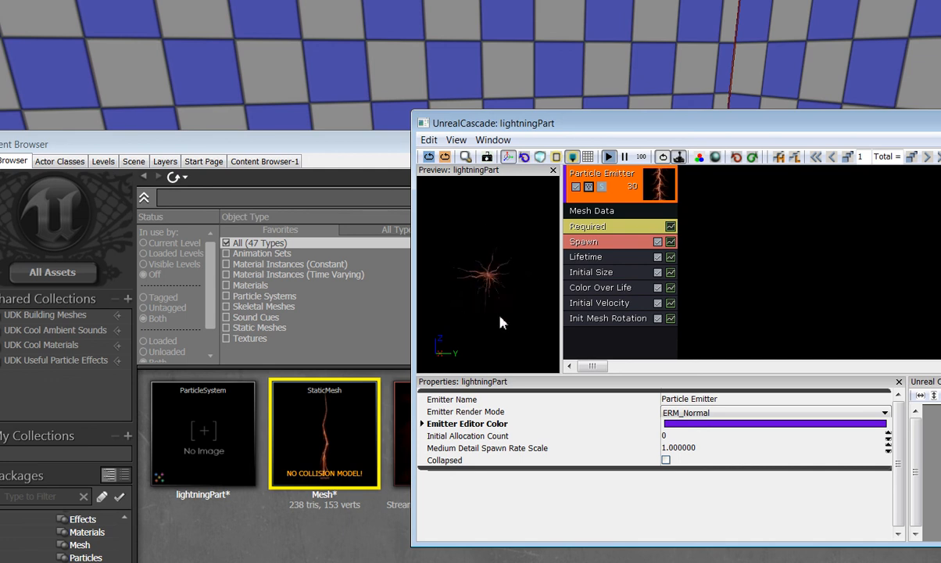
{"action": "left_click", "coordinate": [617, 320]}
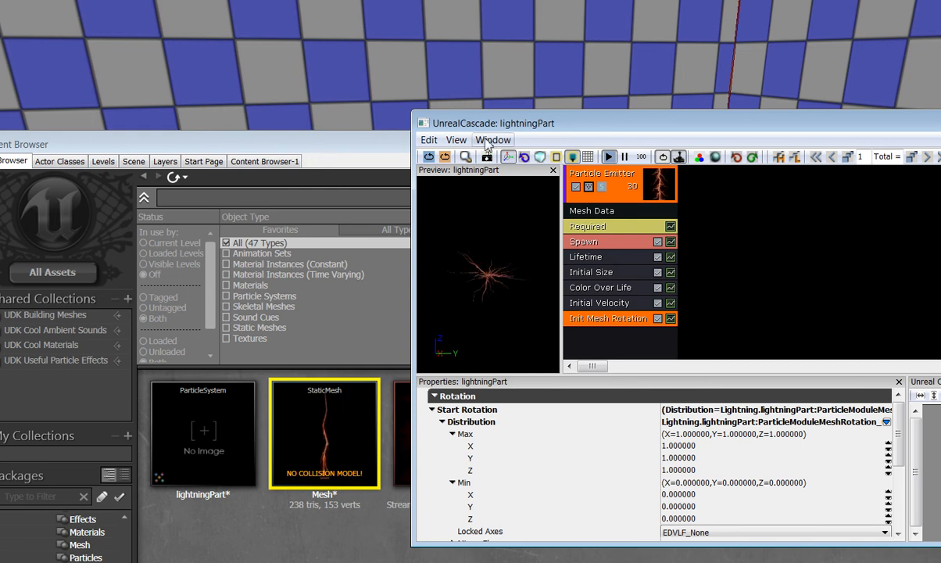
- Place a lightningPart emitter on the floor of the level and raise it along the vertical axis above the floor
{"action": "left_click_drag", "start_coordinate": [838, 136], "coordinate": [940, 473]}
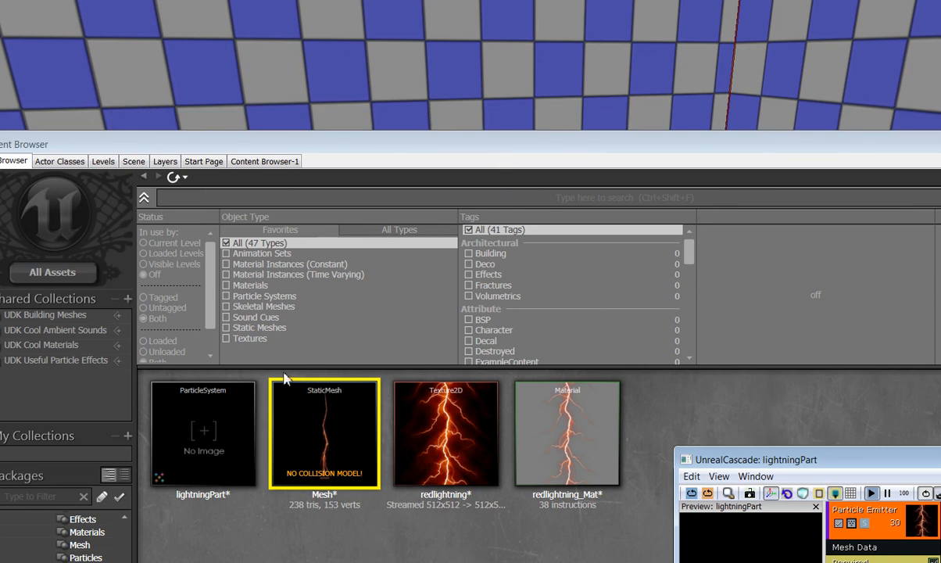
{"action": "left_click", "coordinate": [205, 434]}
{"action": "left_click_drag", "start_coordinate": [325, 153], "coordinate": [433, 401]}
{"action": "right_click", "coordinate": [454, 299]}
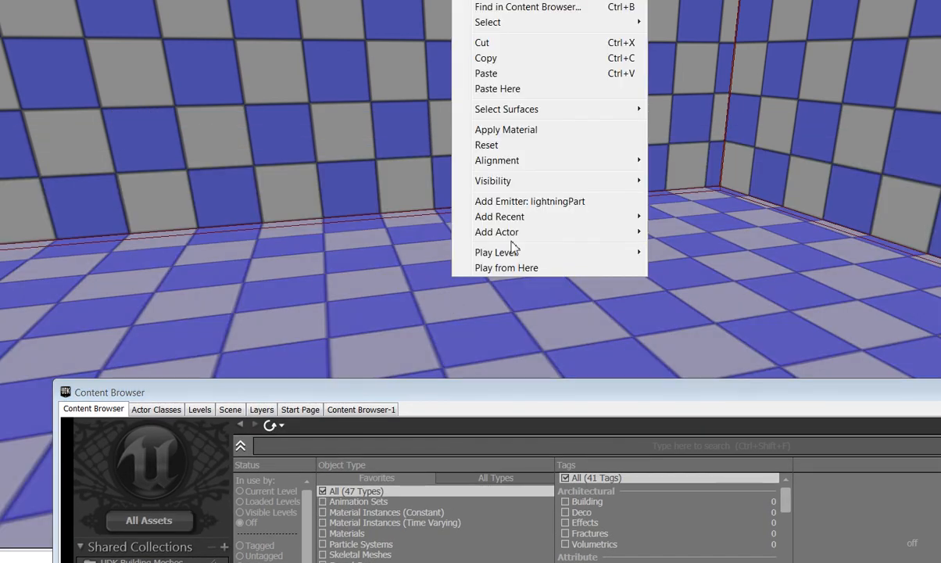
{"action": "left_click", "coordinate": [530, 201]}
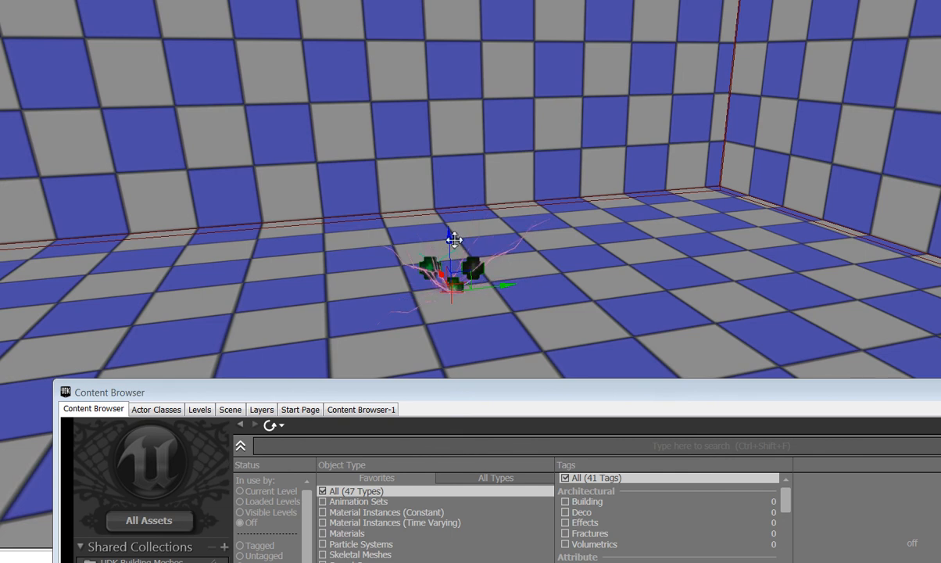
{"action": "left_click_drag", "start_coordinate": [451, 145], "coordinate": [451, 137]}
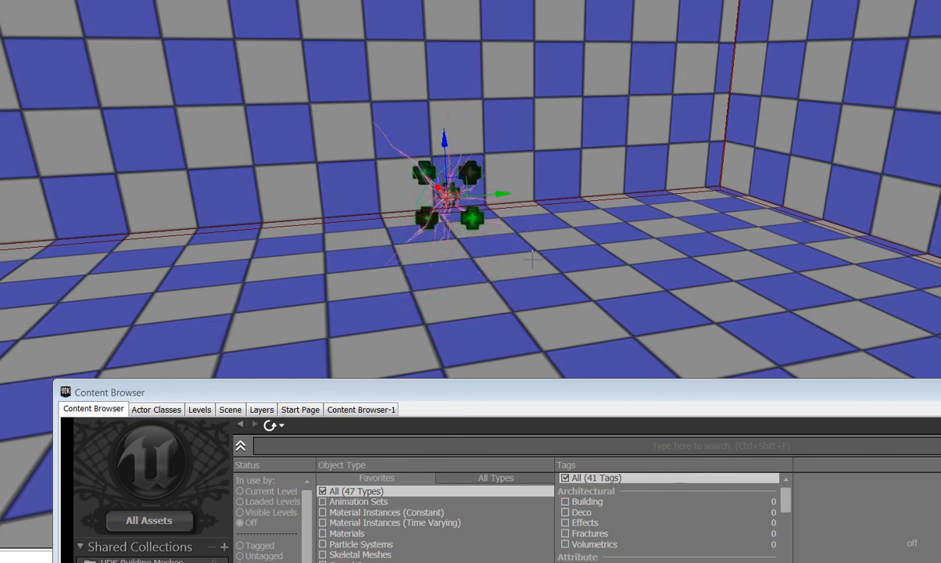